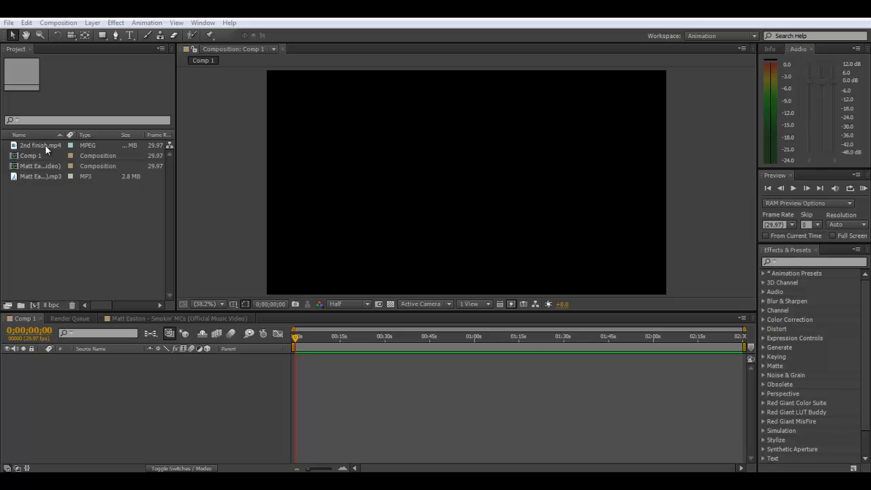
# - Add 2nd finish.mp4 from the project to Comp 1 as a layer starting at 0;00;00;00
pyautogui.moveTo(47, 145); pyautogui.dragTo(94, 388)
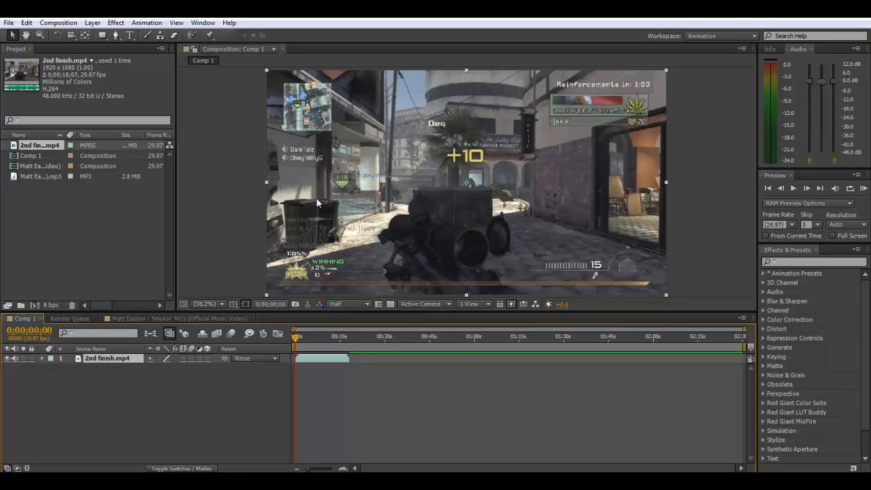
pyautogui.click(198, 216)
pyautogui.click(143, 235)
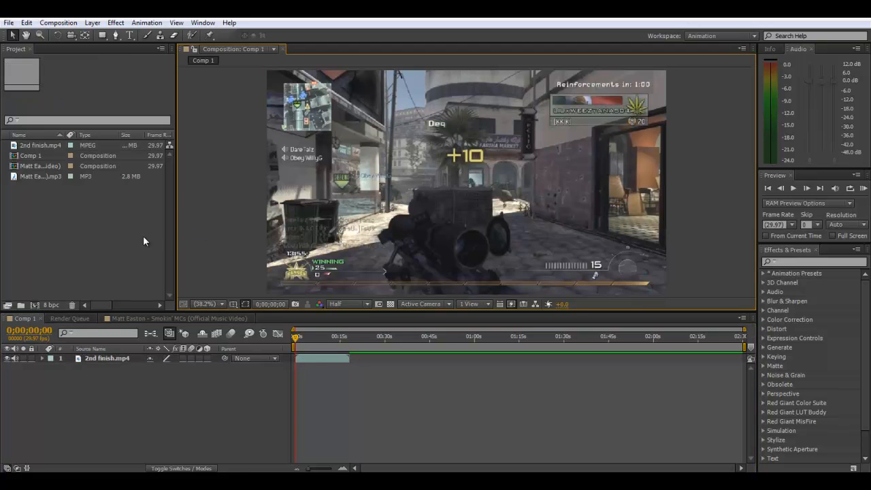
# - Examine the cut audio layers in the Matt Easton - Smokin' MCs composition by scrubbing through them and playing a RAM preview
pyautogui.click(174, 318)
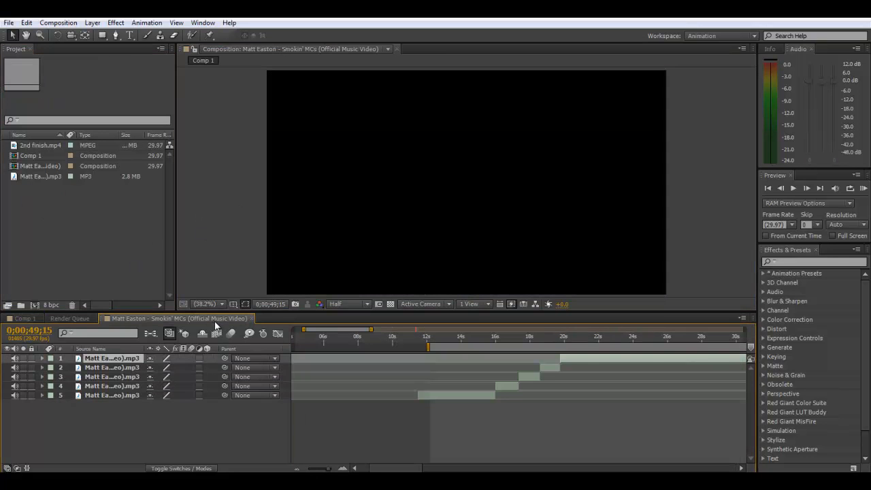
pyautogui.click(494, 338)
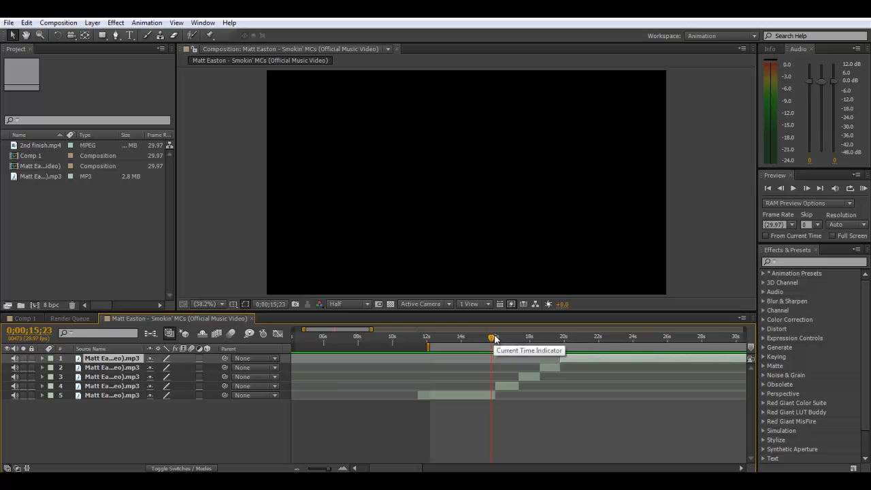
pyautogui.moveTo(501, 338)
pyautogui.mouseDown()
pyautogui.moveTo(567, 336)
pyautogui.moveTo(484, 338)
pyautogui.mouseUp()
pyautogui.click(861, 188)
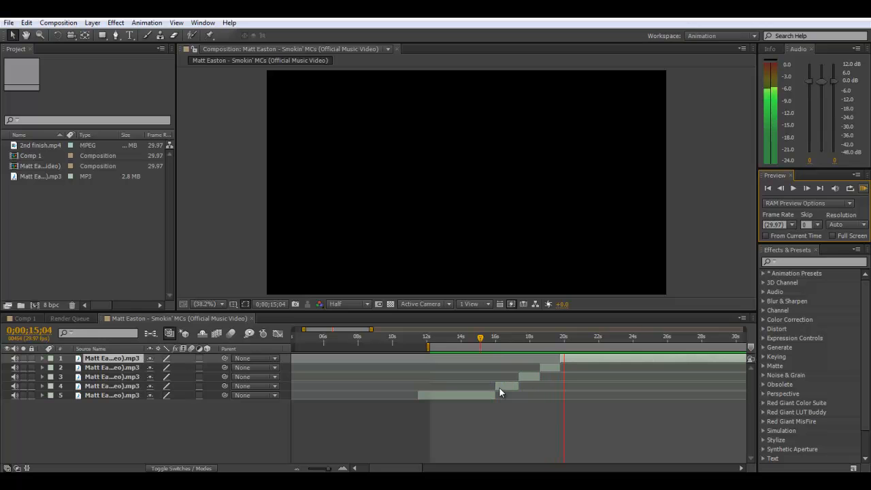
pyautogui.press('space')
pyautogui.click(495, 337)
pyautogui.moveTo(494, 337); pyautogui.dragTo(565, 337)
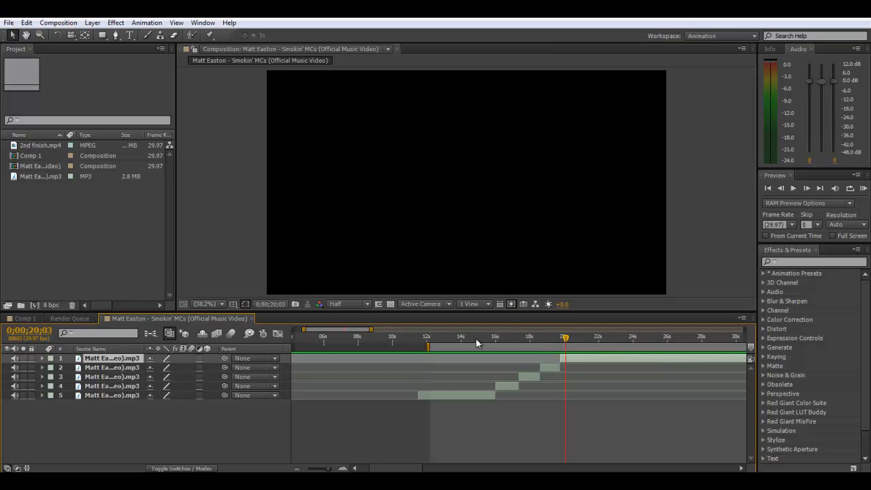
pyautogui.click(431, 337)
pyautogui.moveTo(432, 338); pyautogui.dragTo(430, 338)
# - Nest the Matt Easton - Smokin' MCs composition in Comp 1, above the 2nd finish.mp4 layer
pyautogui.click(23, 318)
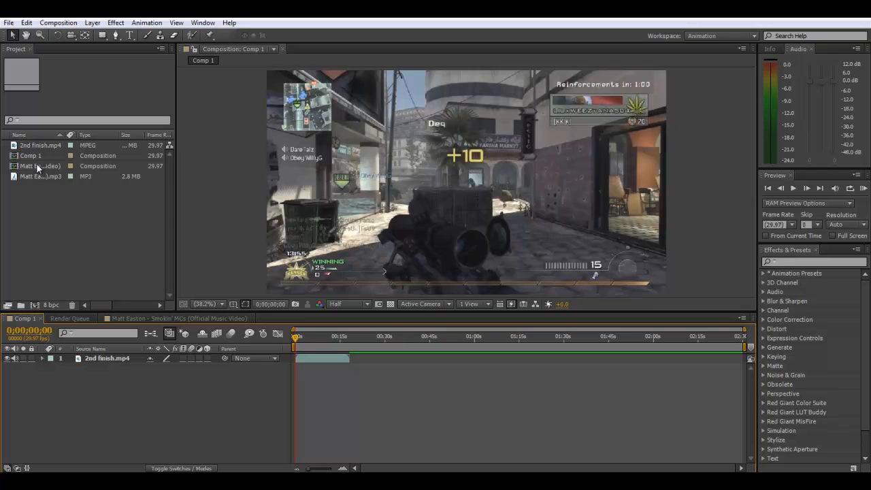
pyautogui.moveTo(36, 162); pyautogui.dragTo(39, 194)
pyautogui.moveTo(64, 330); pyautogui.dragTo(70, 358)
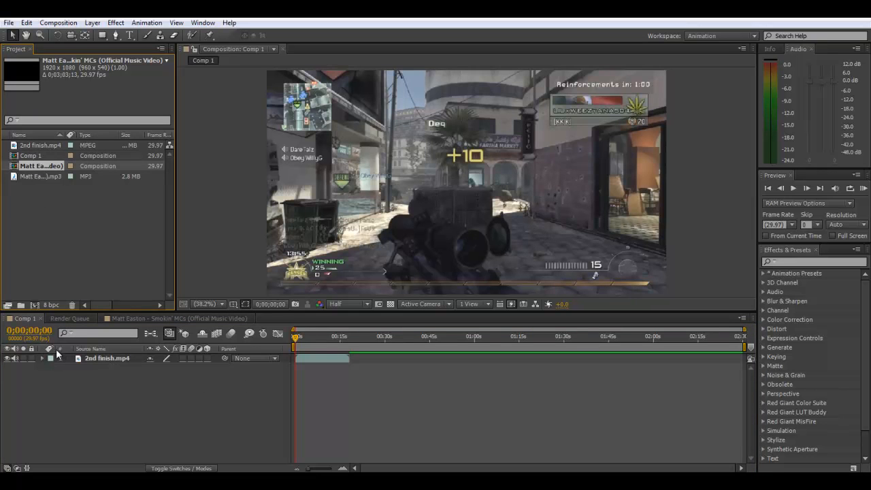
pyautogui.moveTo(44, 205); pyautogui.dragTo(96, 356)
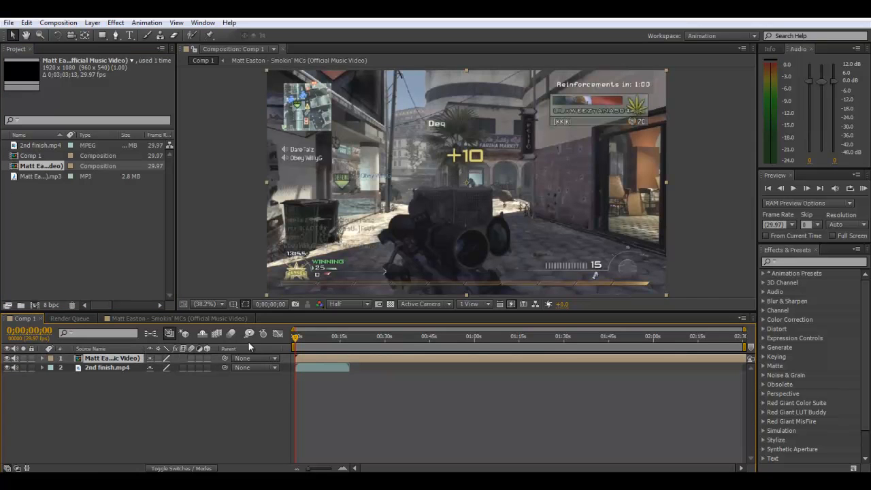
# - Try to split the nested music layer in Comp 1 at 0;00;11;09
pyautogui.click(301, 368)
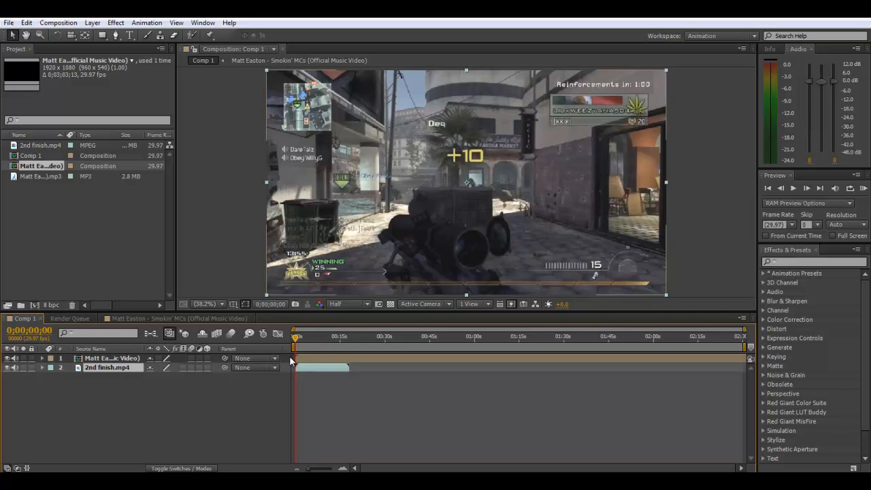
pyautogui.click(298, 339)
pyautogui.moveTo(297, 339); pyautogui.dragTo(329, 339)
pyautogui.click(329, 358)
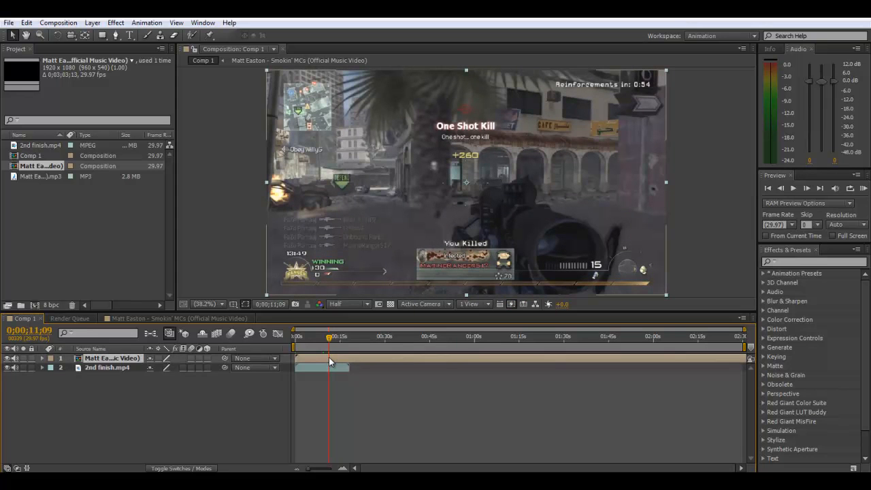
pyautogui.hotkey('ctrl', 'shift', 'd')
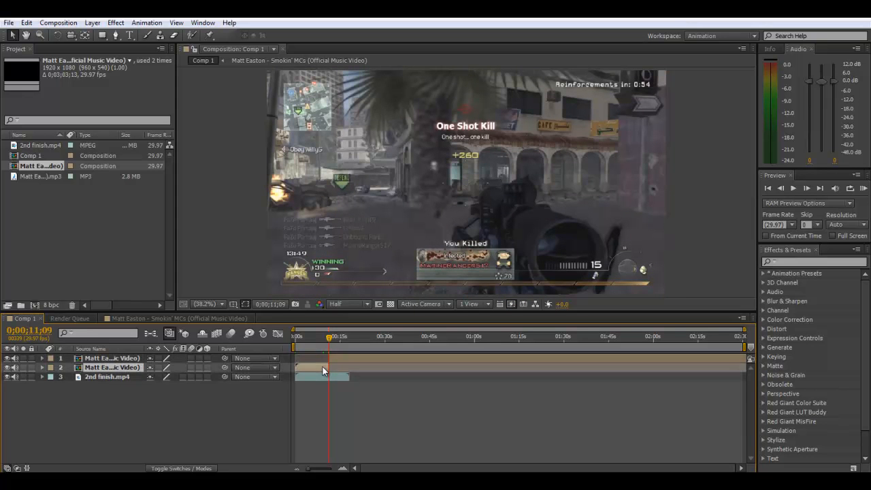
pyautogui.press('Delete')
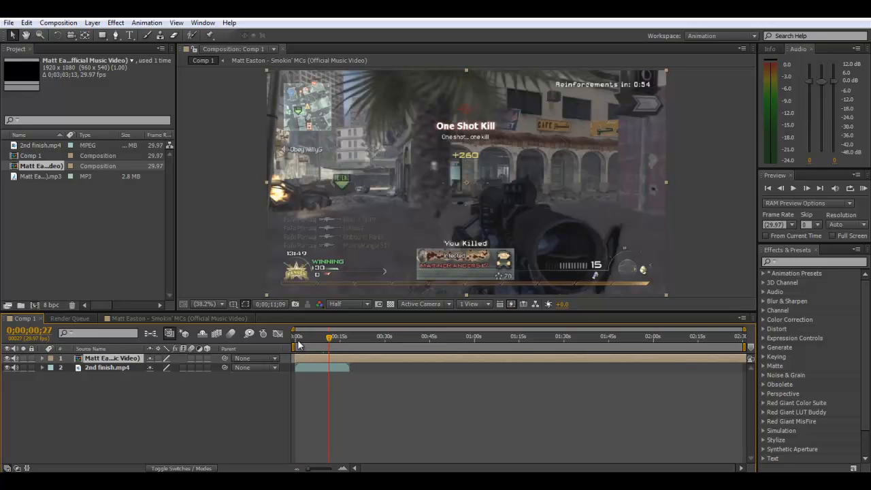
# - Split the 2nd finish.mp4 layer at the gunshot frame, 0;00;01;21, and mute both resulting pieces
pyautogui.click(296, 338)
pyautogui.moveTo(298, 337); pyautogui.dragTo(300, 337)
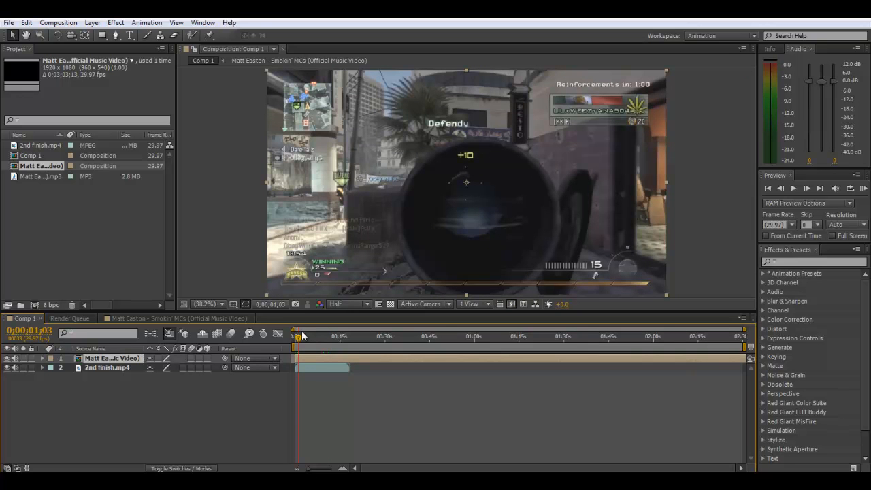
pyautogui.moveTo(298, 340); pyautogui.dragTo(297, 338)
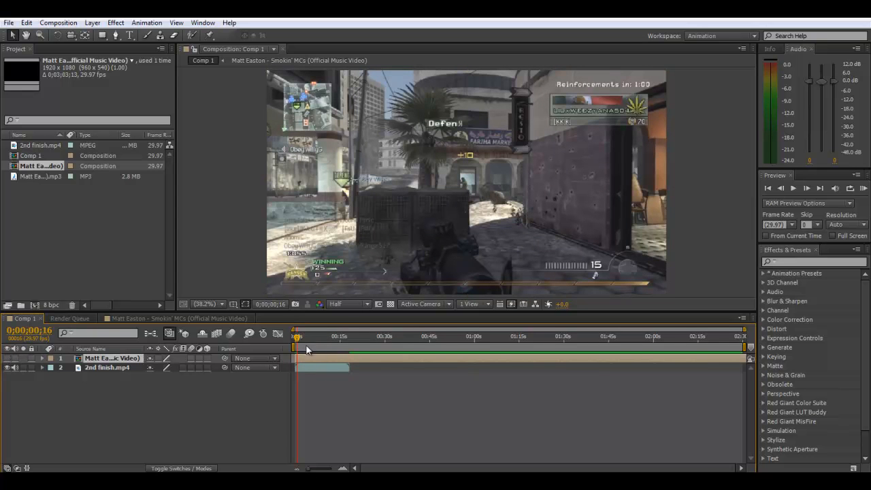
pyautogui.moveTo(298, 338); pyautogui.dragTo(300, 338)
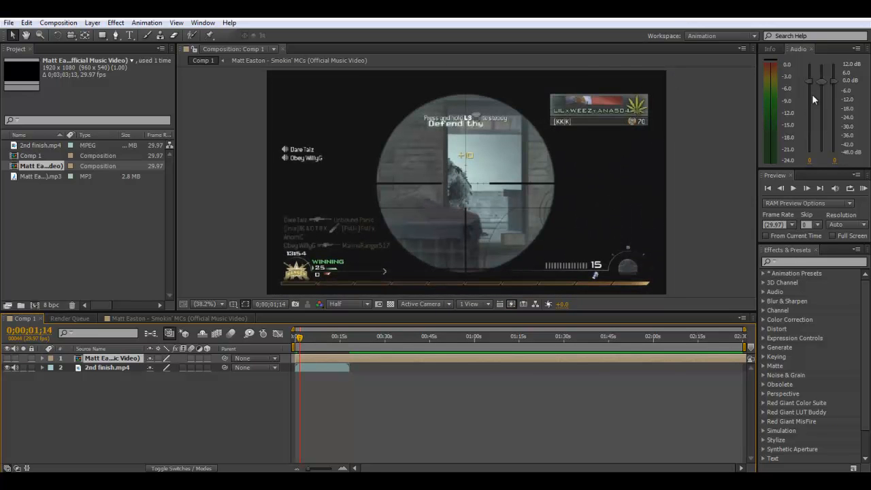
pyautogui.click(807, 187)
pyautogui.click(806, 188)
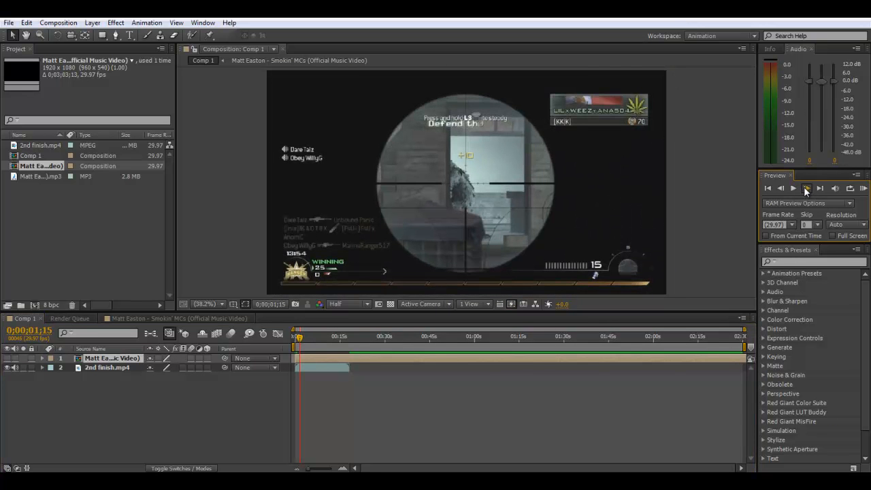
pyautogui.click(807, 189)
pyautogui.click(806, 188)
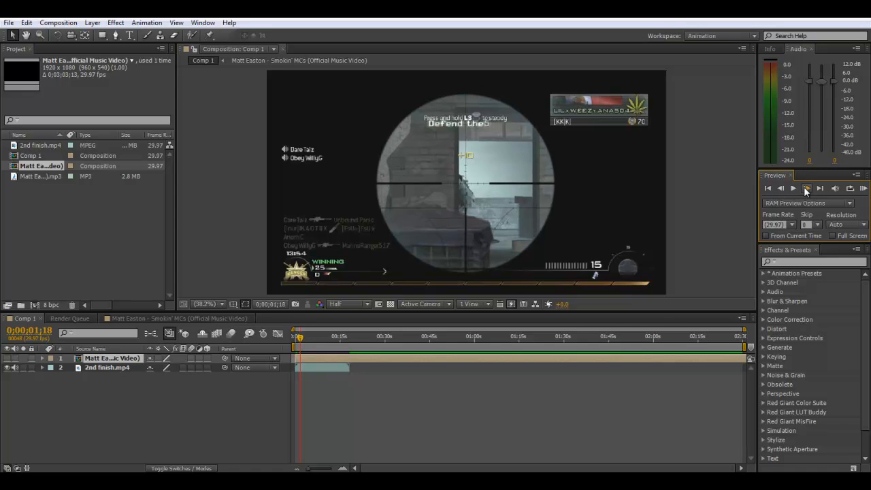
pyautogui.click(807, 189)
pyautogui.click(806, 188)
pyautogui.click(807, 188)
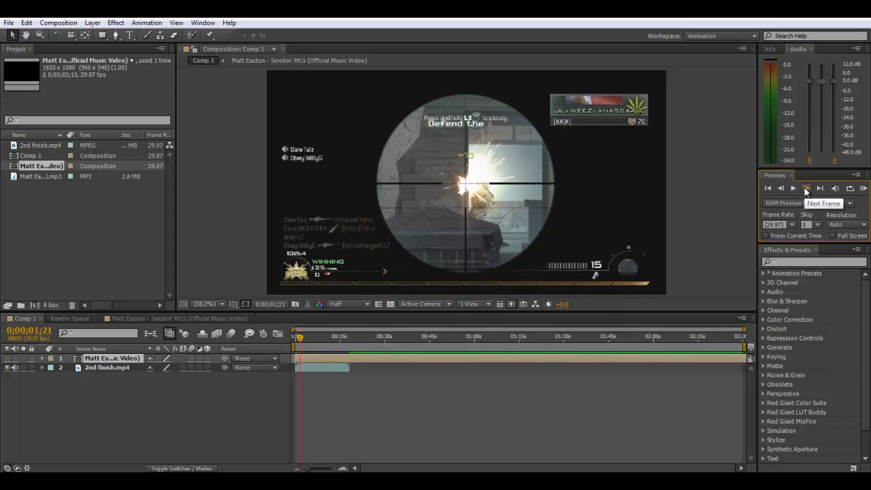
pyautogui.click(300, 367)
pyautogui.hotkey('ctrl', 'd')
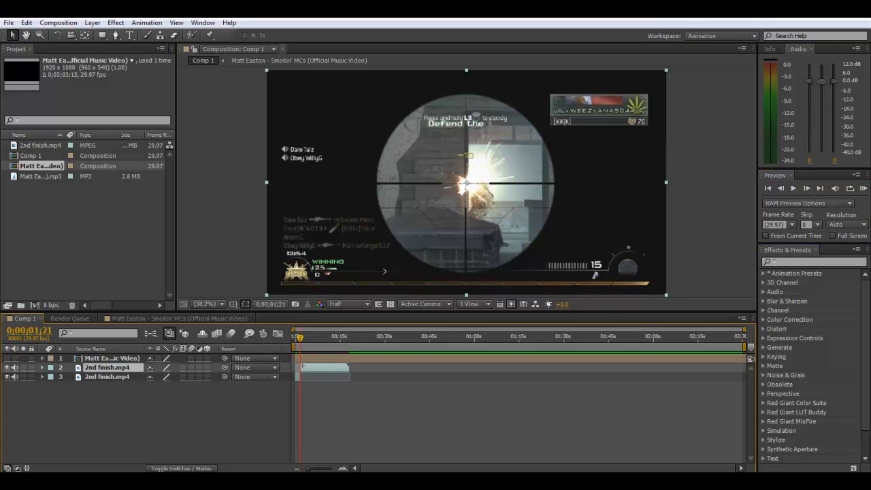
pyautogui.click(332, 402)
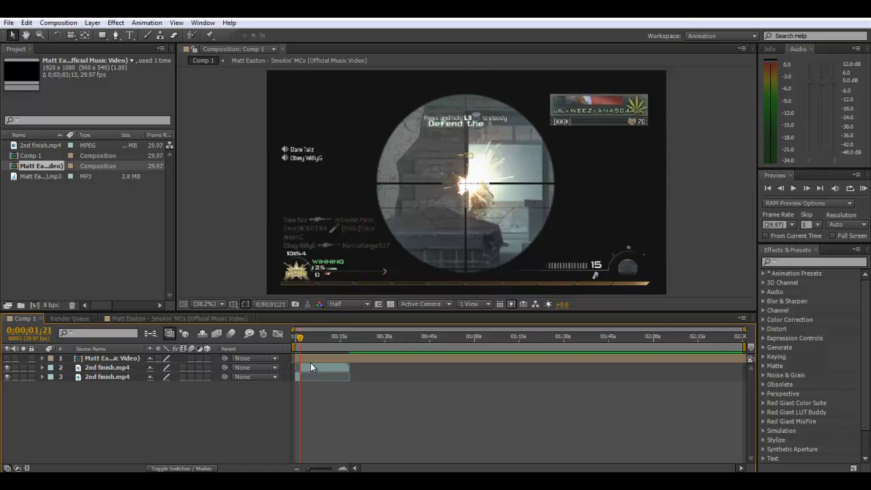
# - Play a RAM preview of Comp 1 from the start to check the split gameplay clip
pyautogui.click(297, 337)
pyautogui.moveTo(298, 338); pyautogui.dragTo(294, 338)
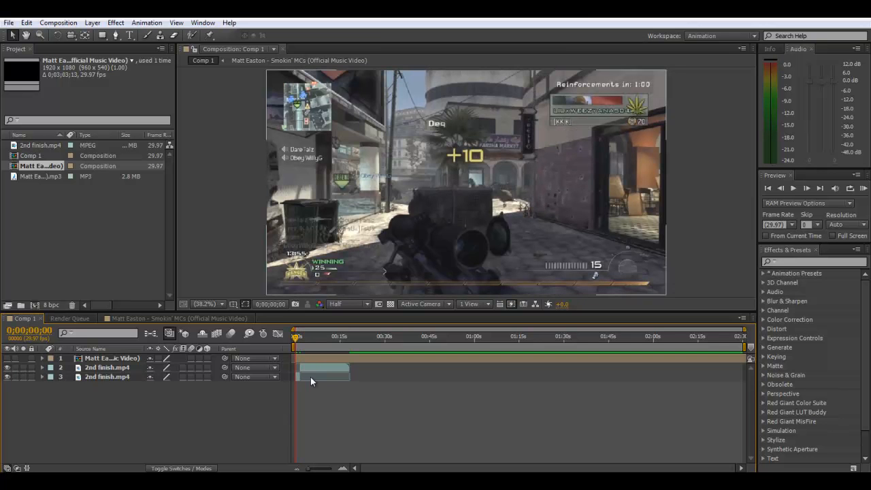
pyautogui.click(863, 189)
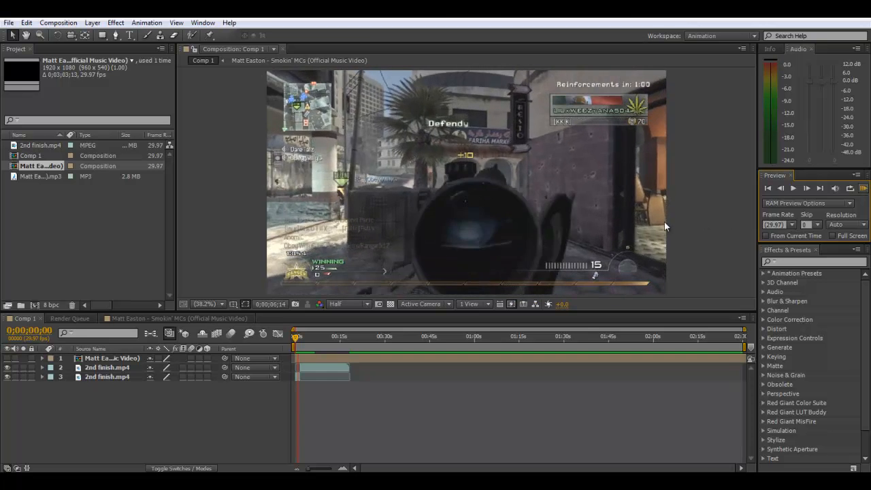
pyautogui.press('space')
# - Turn the nested music layer's audio back on and RAM preview Comp 1 with sound
pyautogui.click(16, 358)
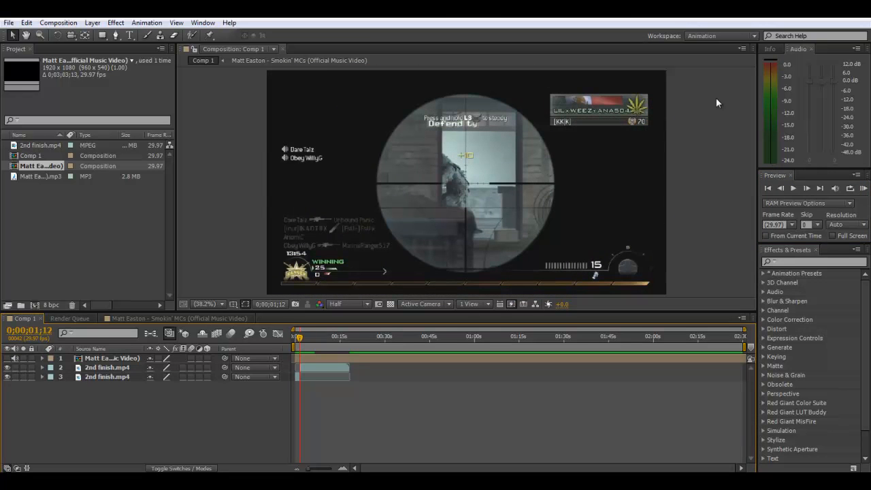
pyautogui.click(864, 189)
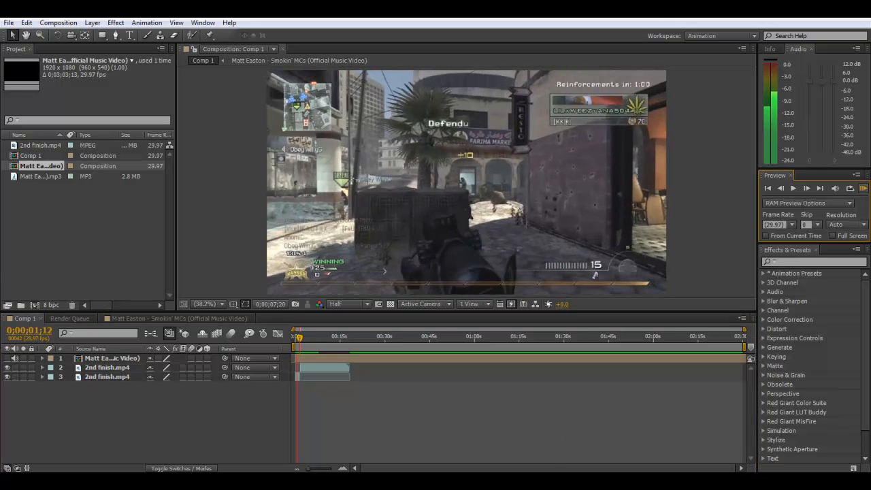
pyautogui.click(488, 480)
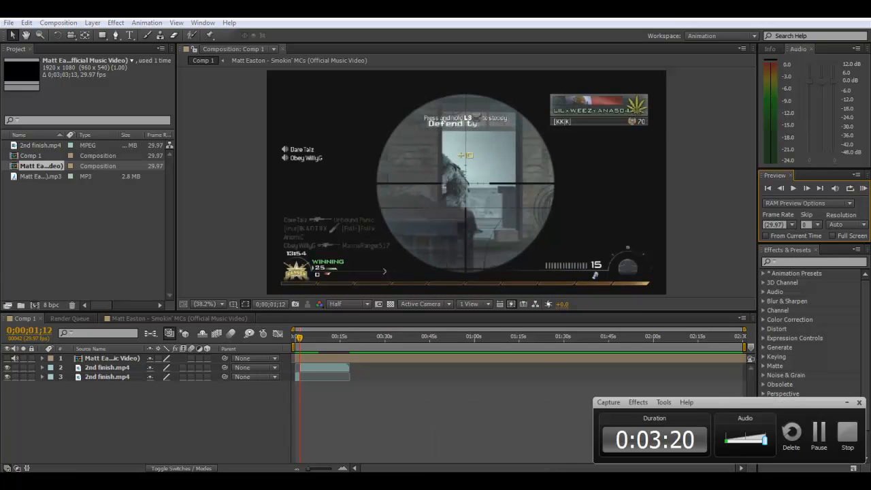
pyautogui.click(820, 434)
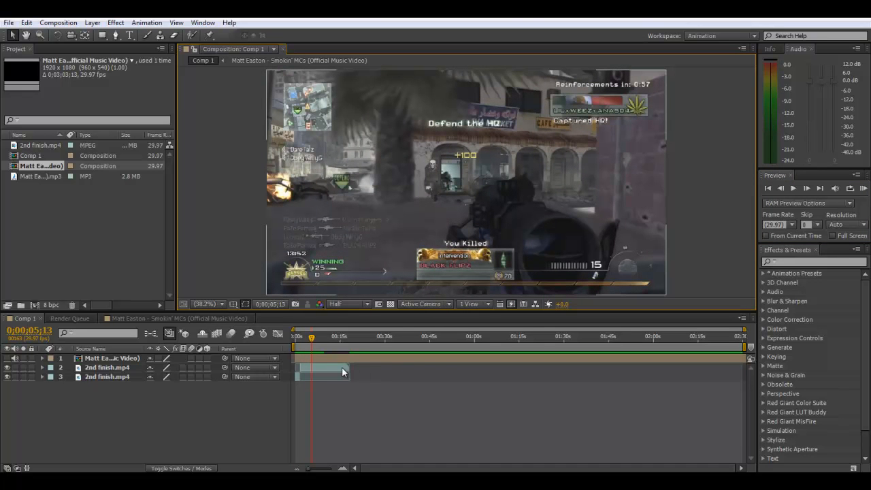
# - Try to split the nested music layer at 0;00;02;17
pyautogui.click(303, 338)
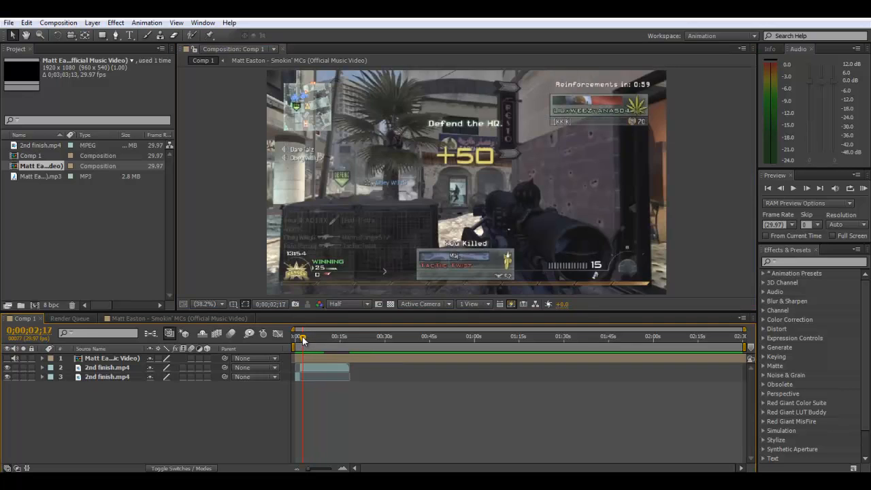
pyautogui.click(302, 336)
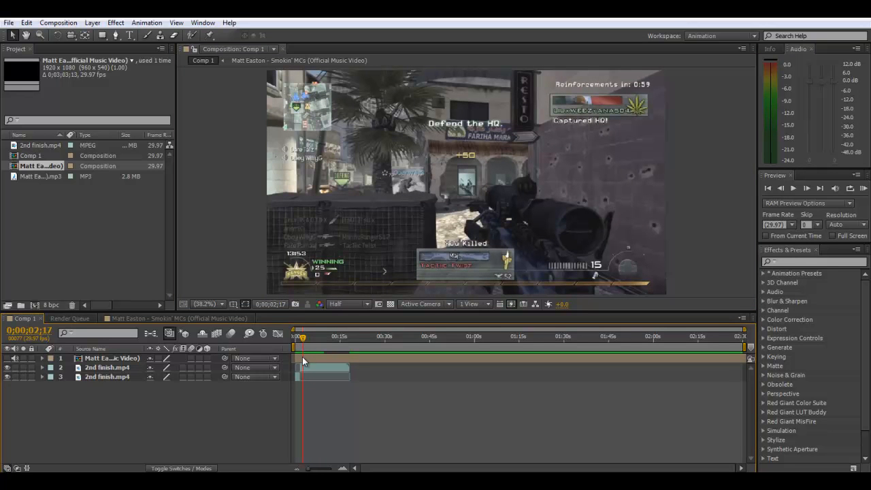
pyautogui.click(303, 356)
pyautogui.hotkey('ctrl', 'd')
pyautogui.press('Delete')
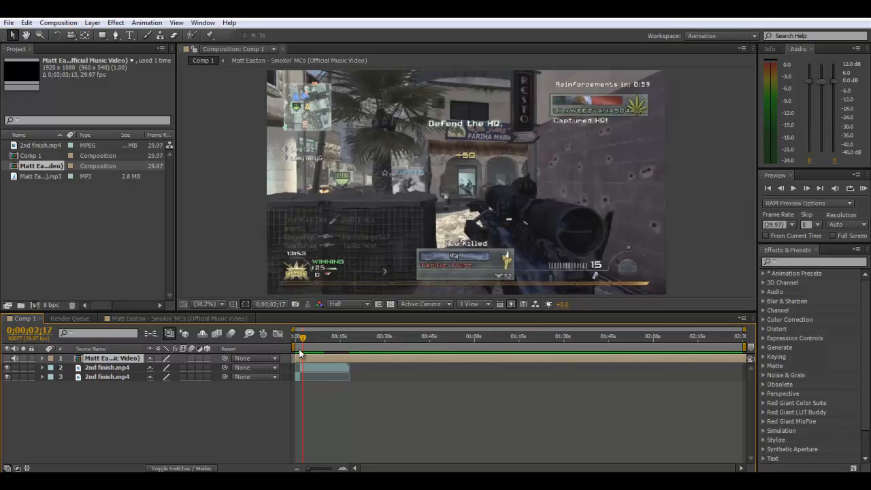
# - RAM preview Comp 1 with the music from the start and again from about 0;00;01;27, and find the beat just after two seconds
pyautogui.moveTo(300, 339); pyautogui.dragTo(295, 338)
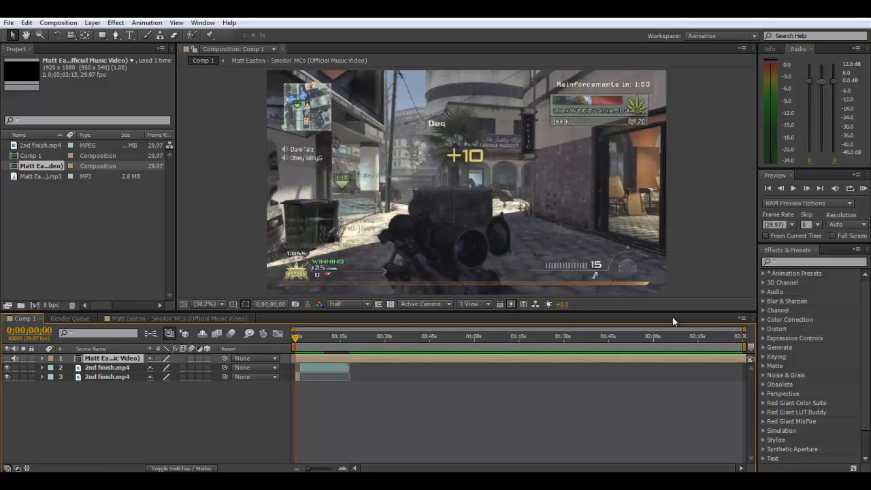
pyautogui.click(863, 189)
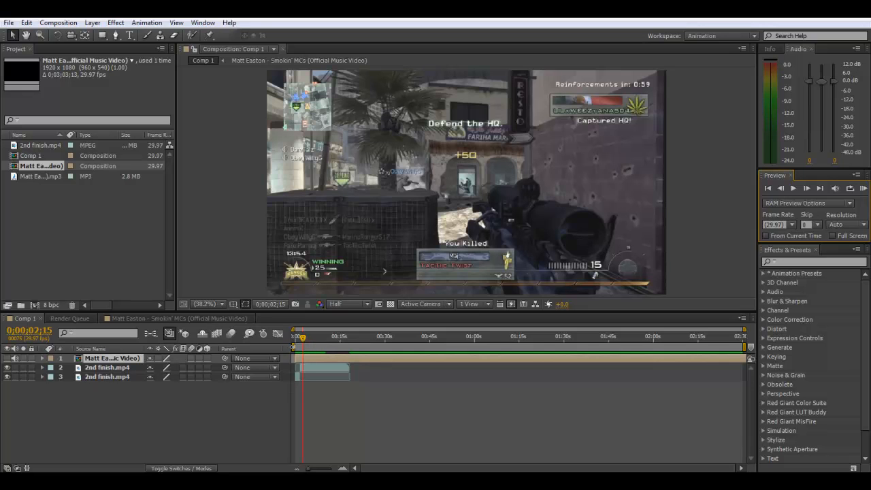
pyautogui.moveTo(307, 468); pyautogui.dragTo(332, 470)
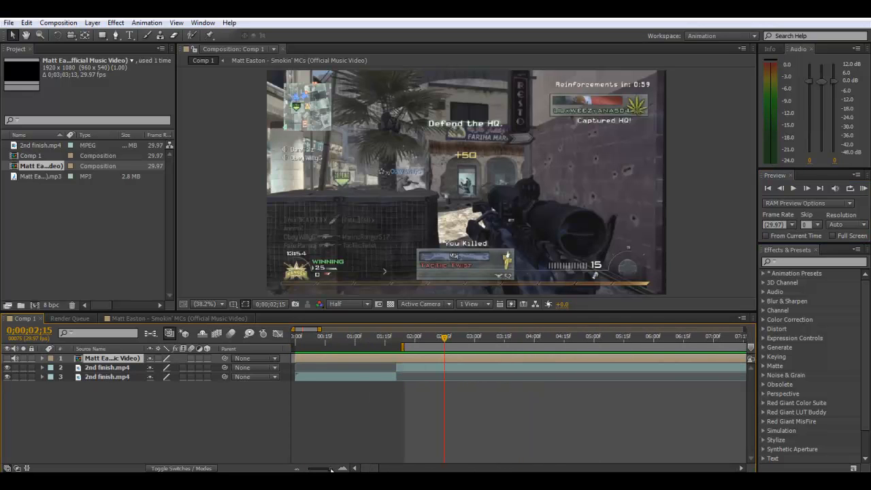
pyautogui.click(407, 335)
pyautogui.click(862, 189)
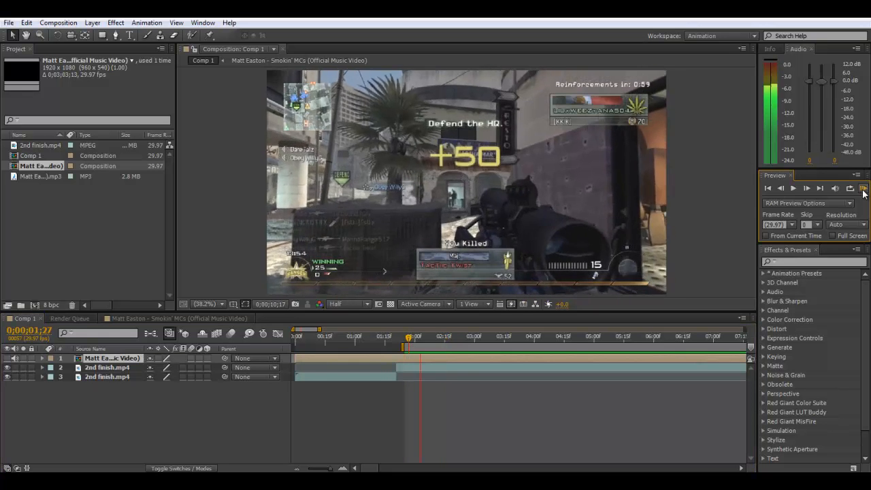
pyautogui.click(419, 337)
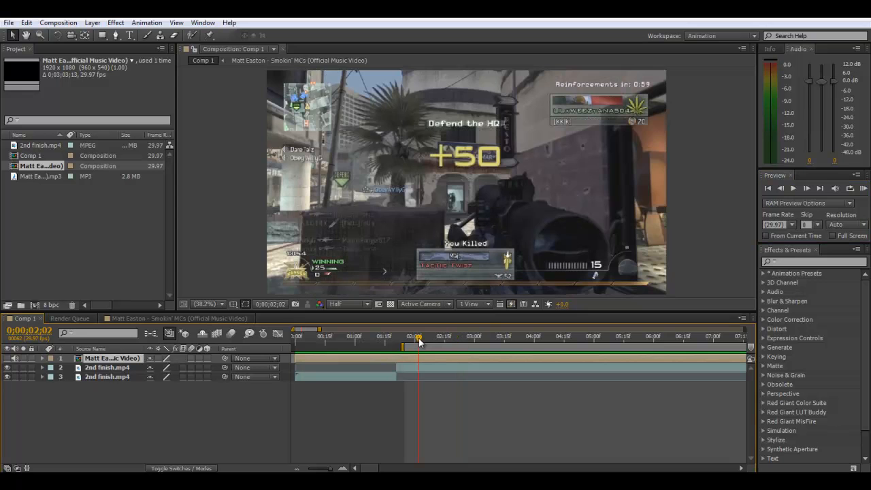
# - Trim the work area start to about 0;00;02;00, RAM preview from there and return to 0;00;02;02
pyautogui.moveTo(403, 347); pyautogui.dragTo(415, 346)
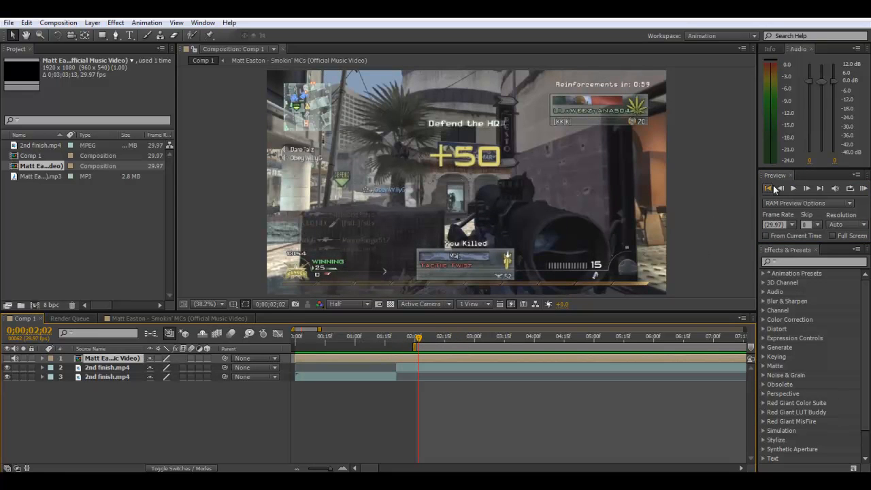
pyautogui.click(863, 187)
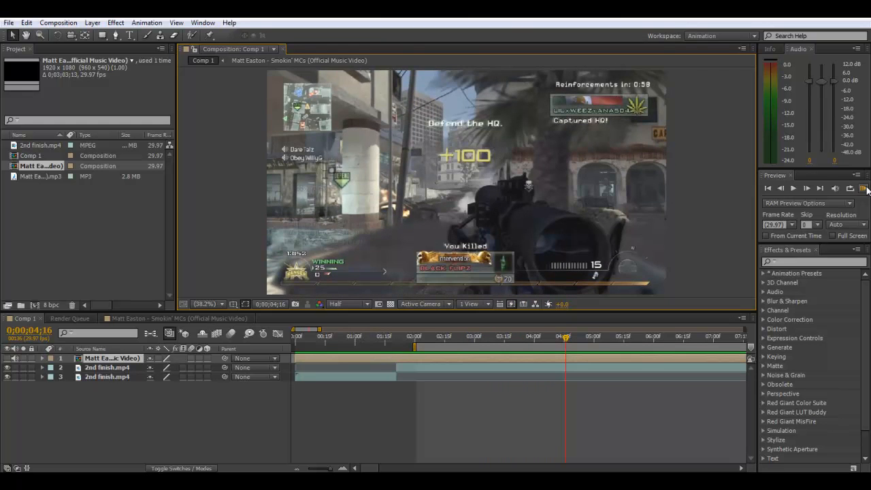
pyautogui.click(418, 343)
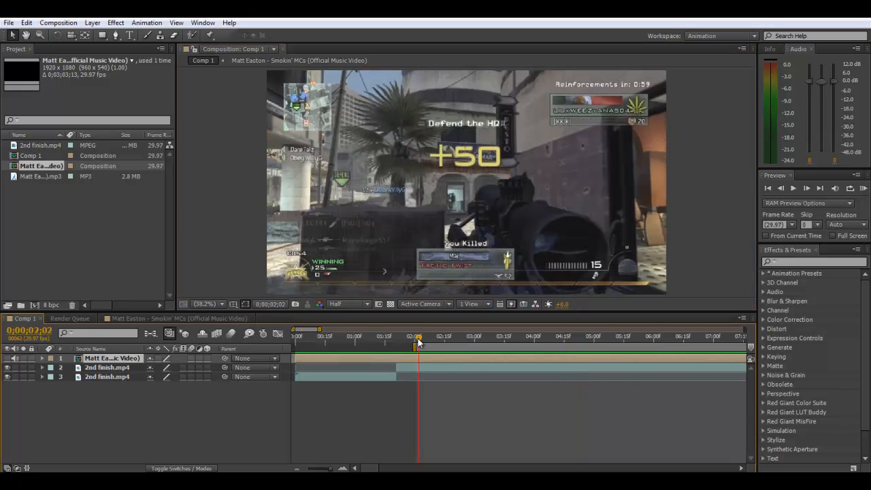
# - Check the beat at 0;00;02;01 with a RAM preview and split the nested music layer at that frame
pyautogui.moveTo(417, 340); pyautogui.dragTo(416, 339)
pyautogui.click(864, 190)
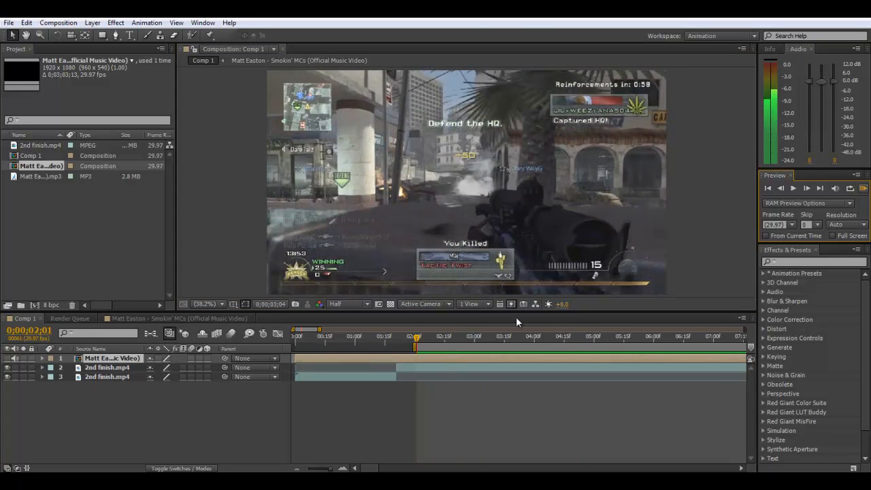
pyautogui.click(417, 340)
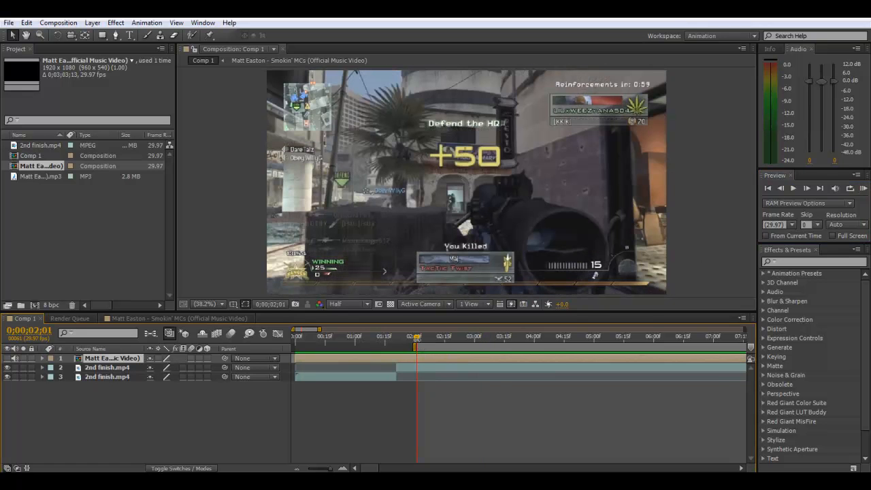
pyautogui.hotkey('ctrl', 'd')
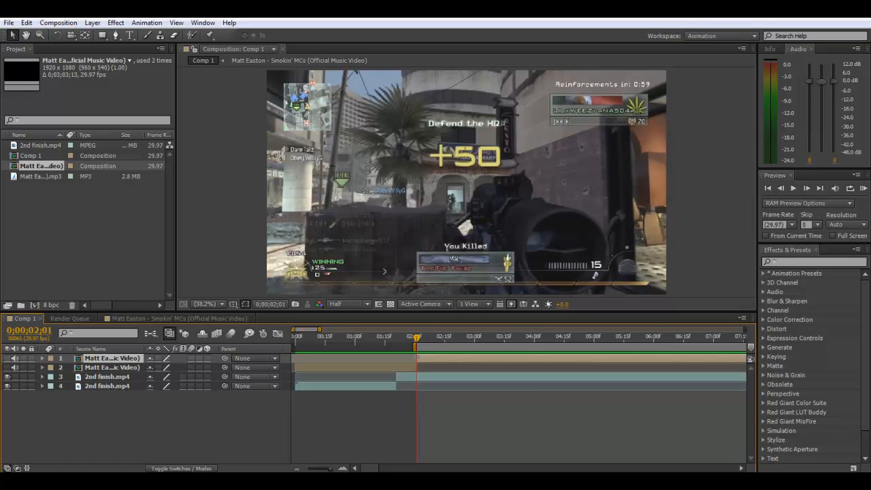
# - Move the second 2nd finish.mp4 piece later so its gunshot start lines up with the music cut at 0;00;02;01
pyautogui.click(395, 340)
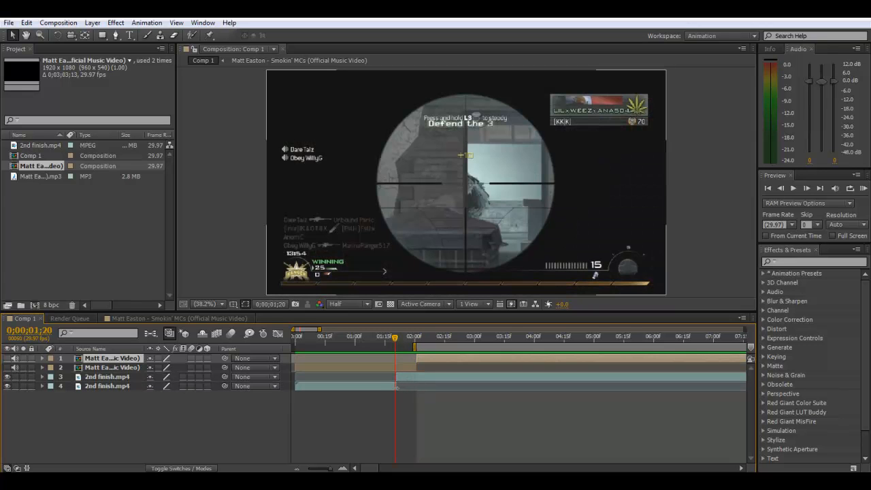
pyautogui.moveTo(403, 377); pyautogui.dragTo(423, 377)
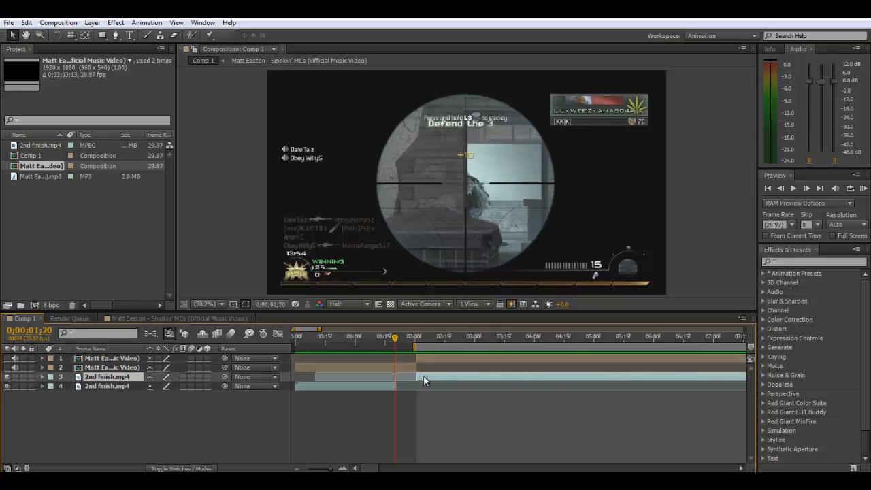
pyautogui.click(417, 341)
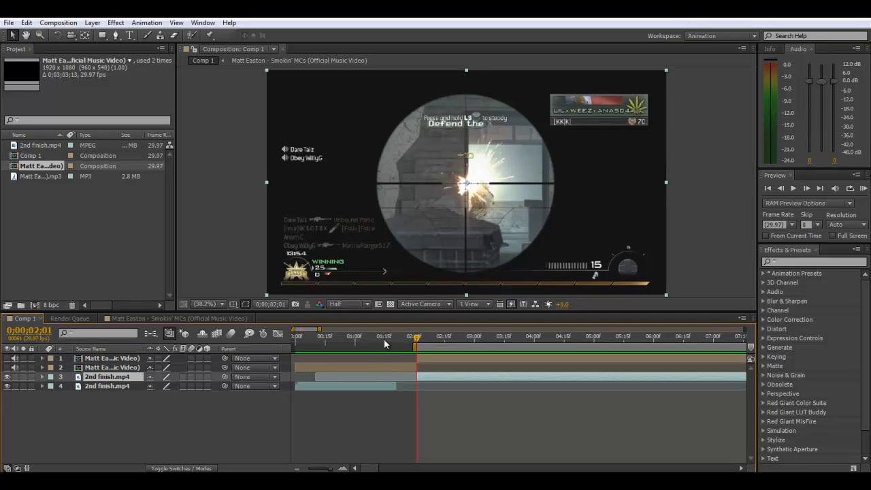
# - Scrub through the first gameplay piece and examine the scope-in before the shot, stopping at 0;00;01;15
pyautogui.click(385, 338)
pyautogui.moveTo(385, 338); pyautogui.dragTo(311, 339)
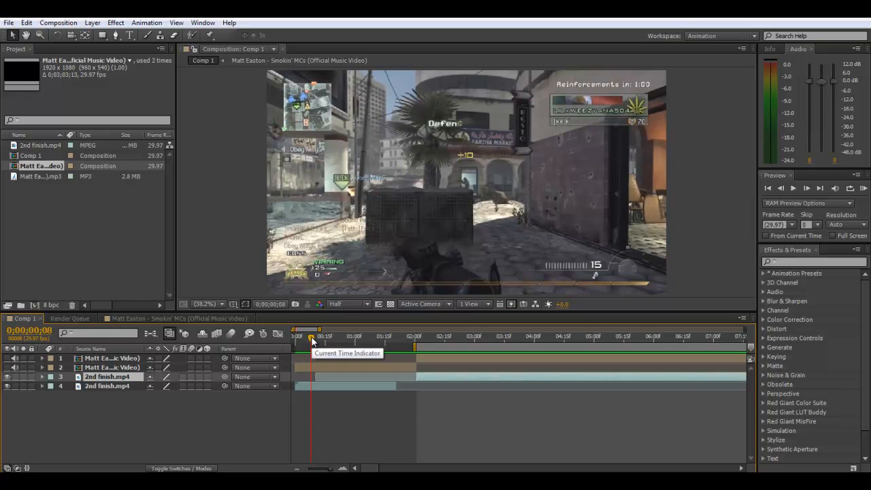
pyautogui.moveTo(312, 340); pyautogui.dragTo(362, 338)
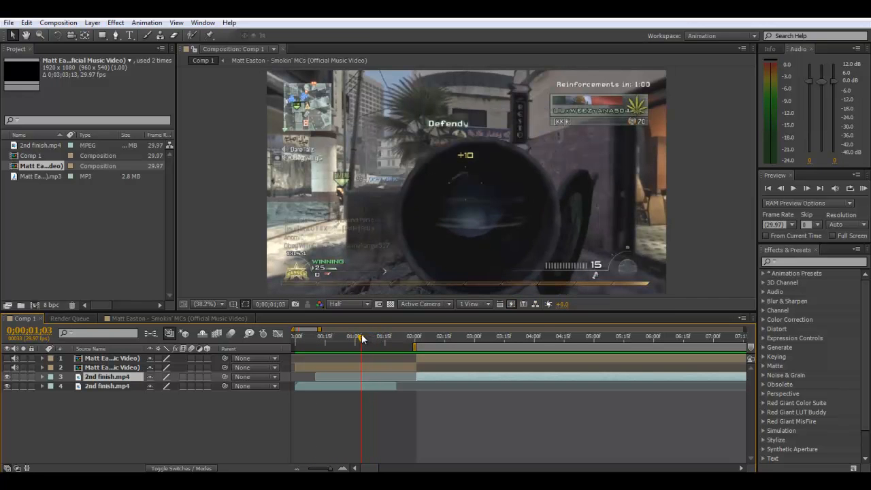
pyautogui.moveTo(338, 470); pyautogui.dragTo(325, 470)
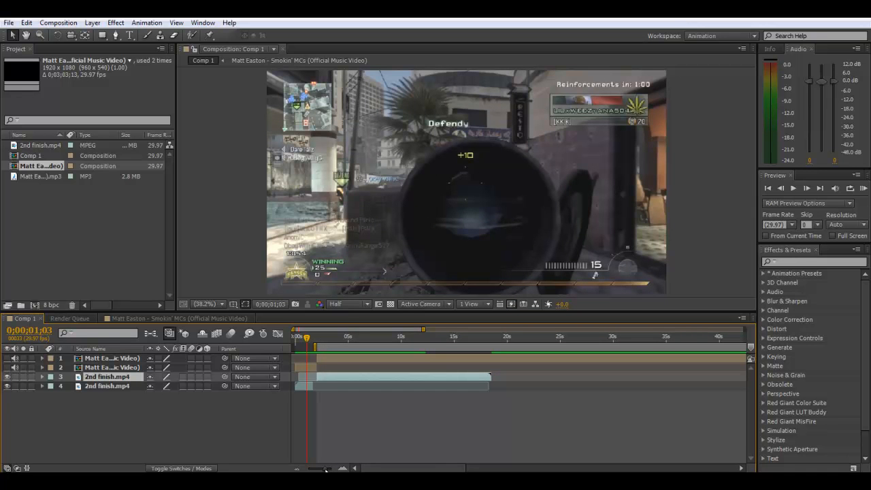
pyautogui.moveTo(308, 339); pyautogui.dragTo(311, 340)
pyautogui.moveTo(325, 469)
pyautogui.mouseDown()
pyautogui.moveTo(341, 470)
pyautogui.moveTo(331, 468)
pyautogui.mouseUp()
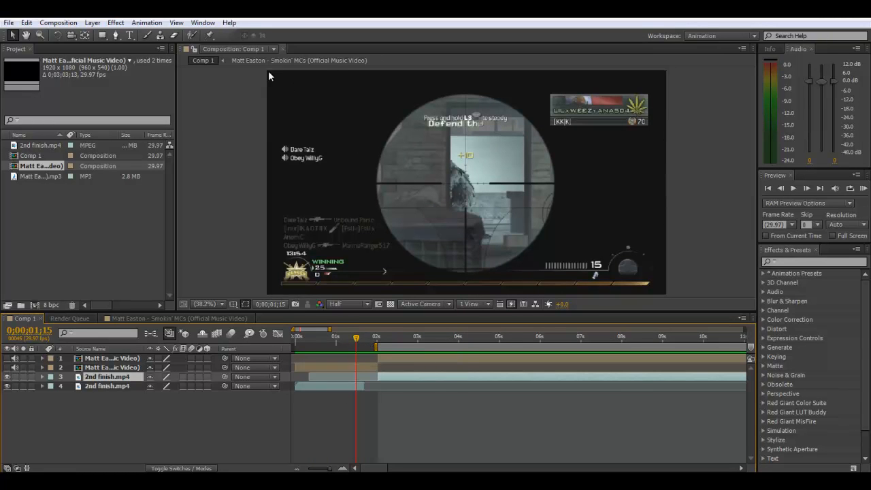
pyautogui.click(487, 482)
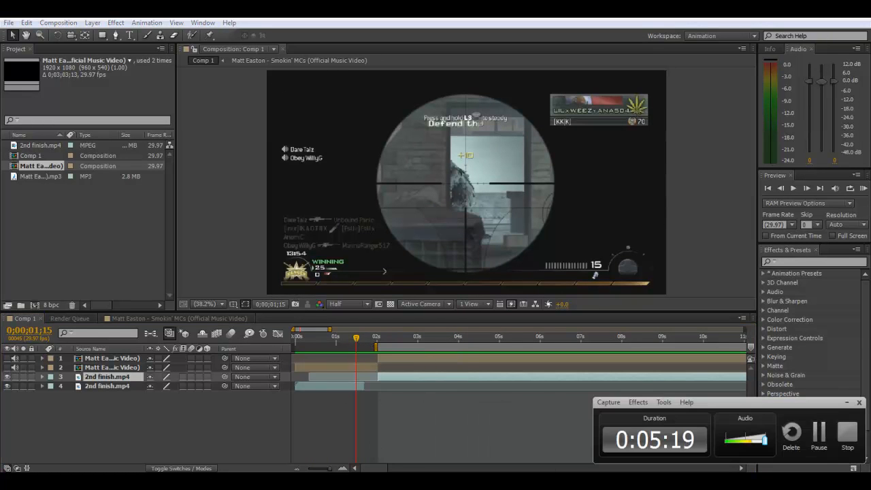
pyautogui.click(488, 482)
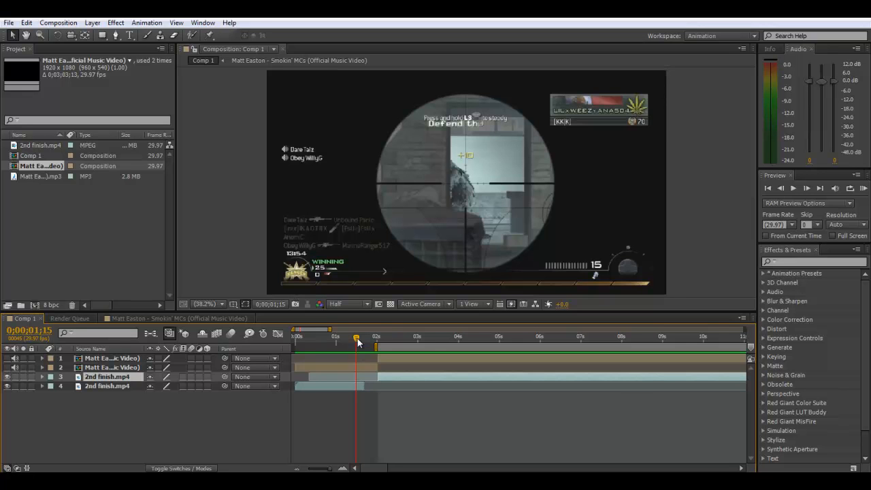
pyautogui.click(362, 398)
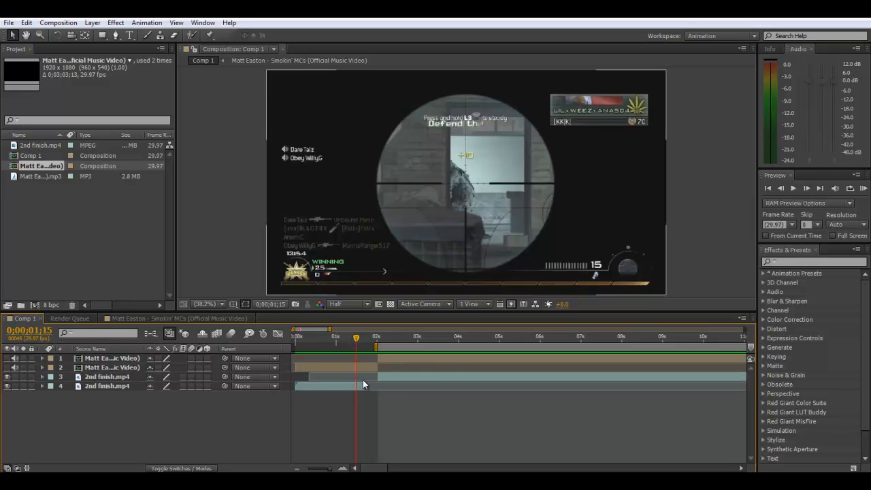
pyautogui.hotkey('ctrl', 'shift', 'd')
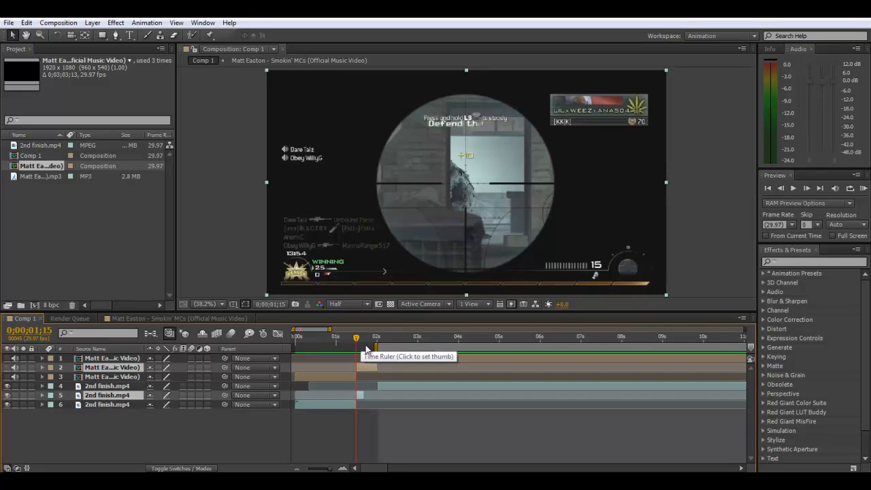
pyautogui.press('Delete')
# - Split the first 2nd finish.mp4 piece at 0;00;01;15 and time-stretch the short part before the gunshot to 200%
pyautogui.click(358, 388)
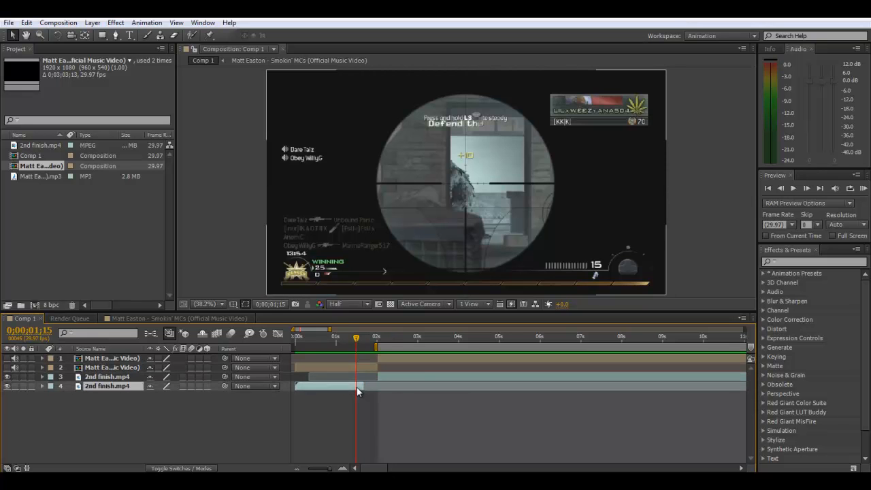
pyautogui.hotkey('ctrl', 'shift', 'd')
pyautogui.rightClick(360, 387)
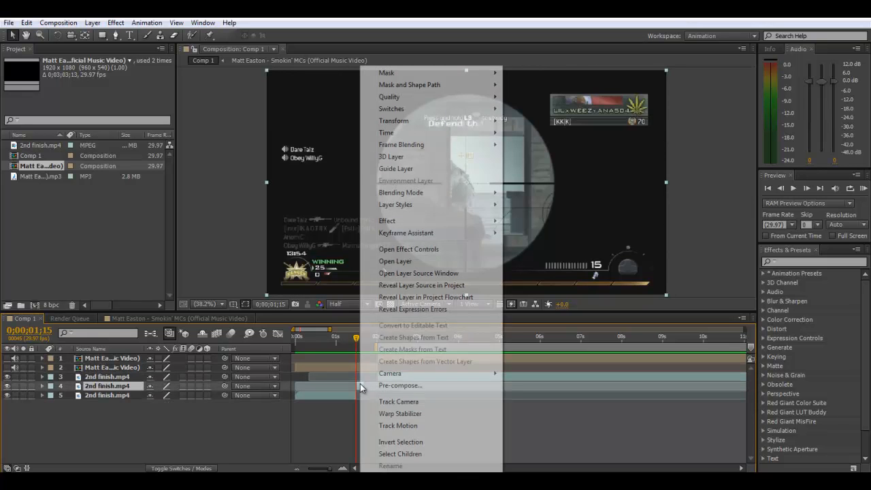
pyautogui.moveTo(412, 134)
pyautogui.click(538, 156)
pyautogui.write('200')
pyautogui.press('Return')
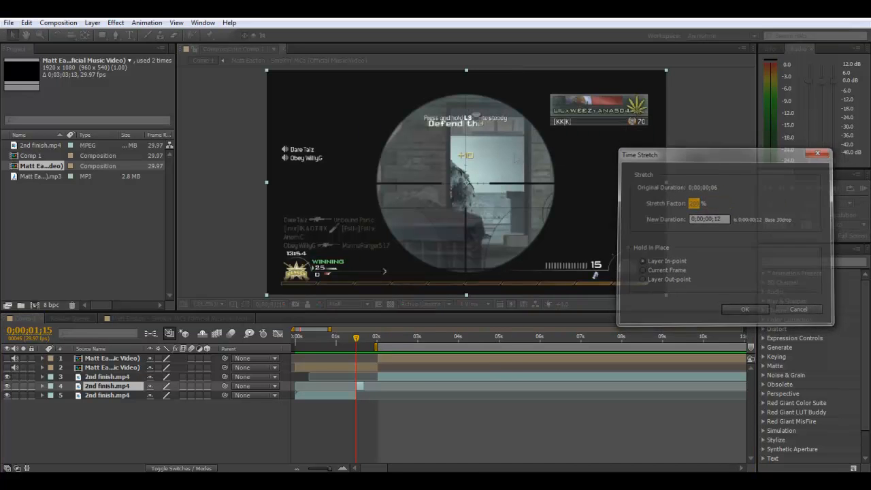
# - Set the stretch factor of the short 2nd finish.mp4 piece to 250%
pyautogui.rightClick(370, 384)
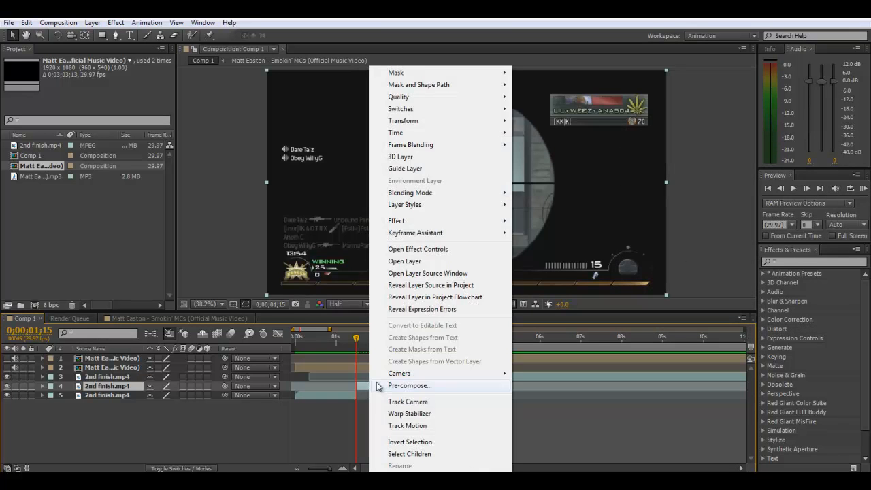
pyautogui.moveTo(507, 141)
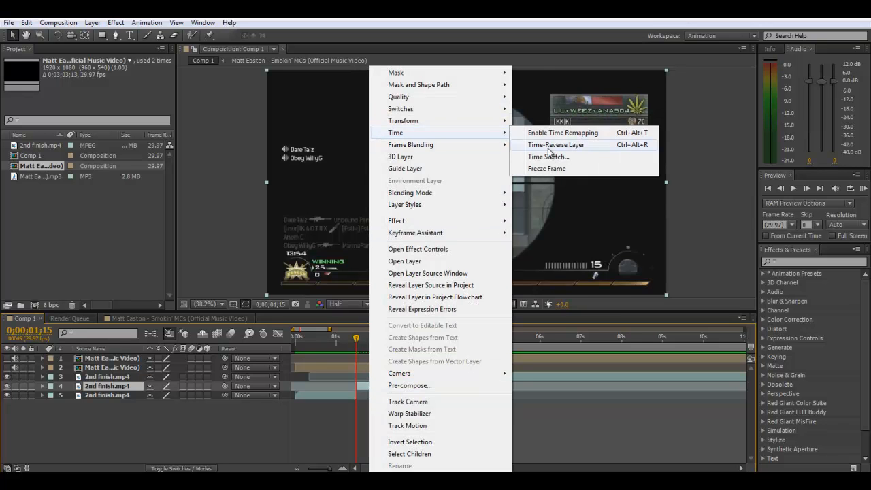
pyautogui.click(548, 155)
pyautogui.write('250')
pyautogui.press('Return')
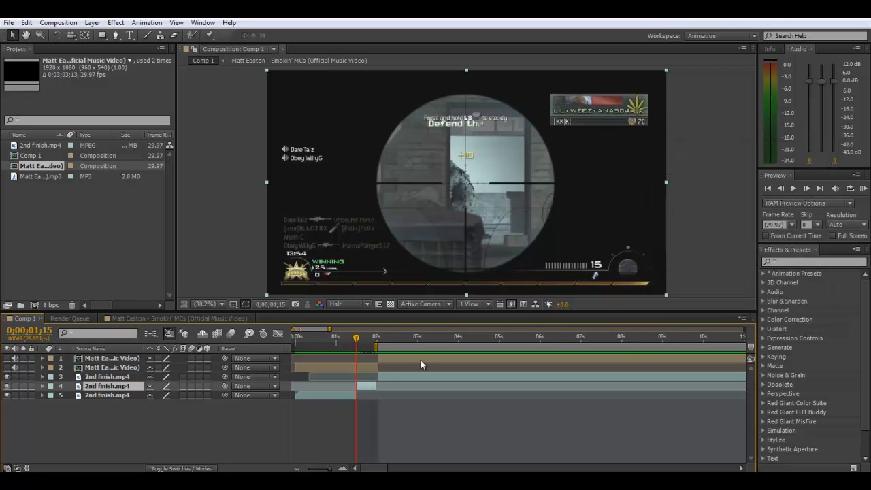
# - Extend the start of the gunshot piece slightly earlier to meet the end of the slowed piece, and check the join
pyautogui.click(379, 378)
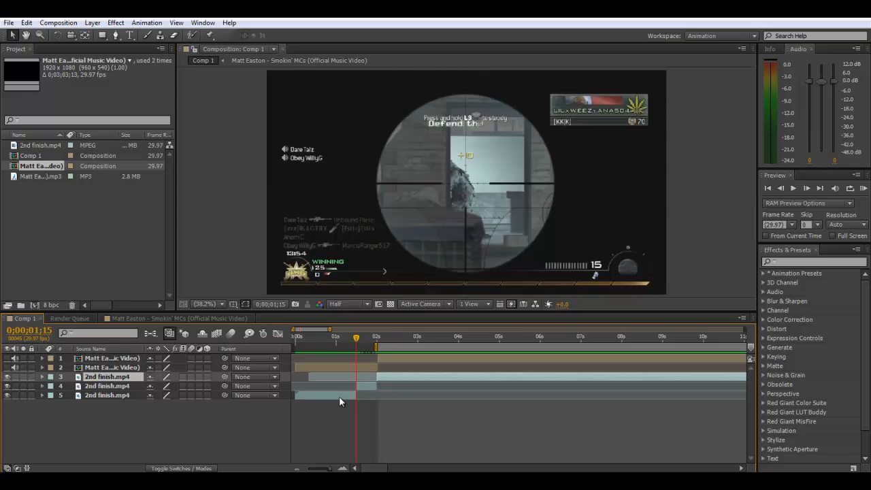
pyautogui.moveTo(332, 470)
pyautogui.mouseDown()
pyautogui.moveTo(379, 469)
pyautogui.moveTo(331, 470)
pyautogui.mouseUp()
pyautogui.click(304, 338)
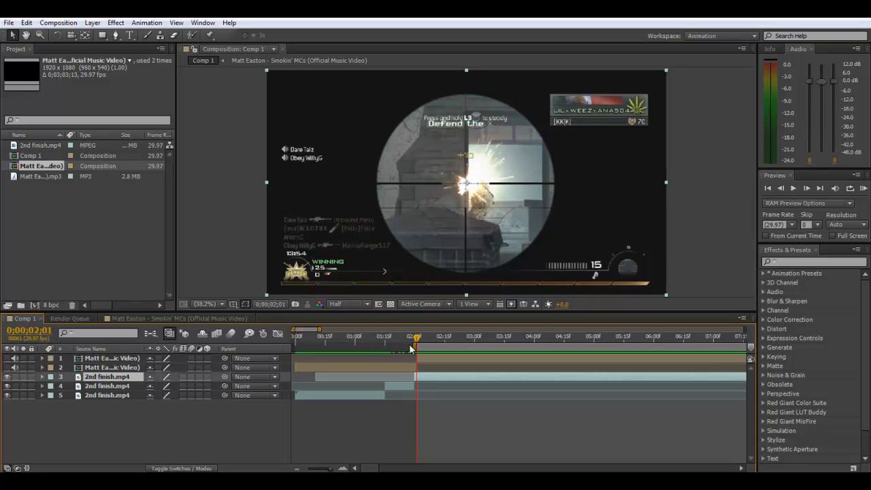
# - Start the work area at about 0;00;00;17 and RAM preview the slowed section leading into the gunshot
pyautogui.click(370, 337)
pyautogui.click(329, 337)
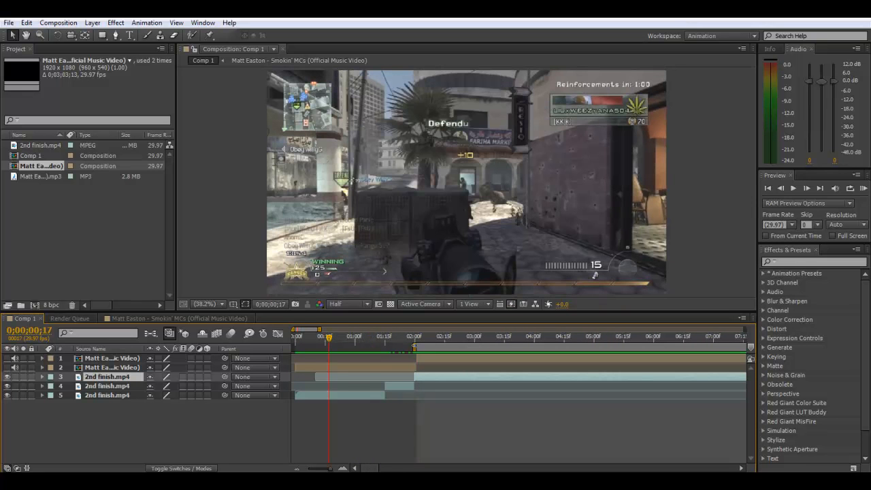
pyautogui.moveTo(414, 345); pyautogui.dragTo(327, 345)
pyautogui.click(388, 409)
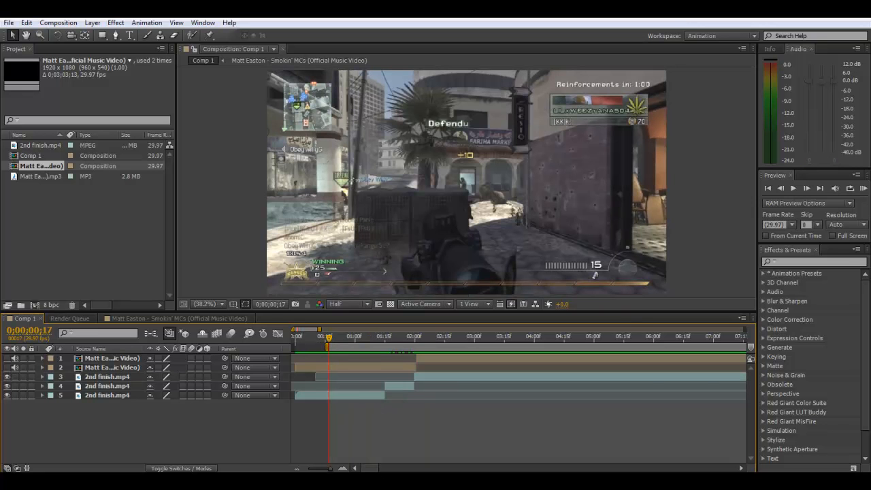
pyautogui.click(862, 189)
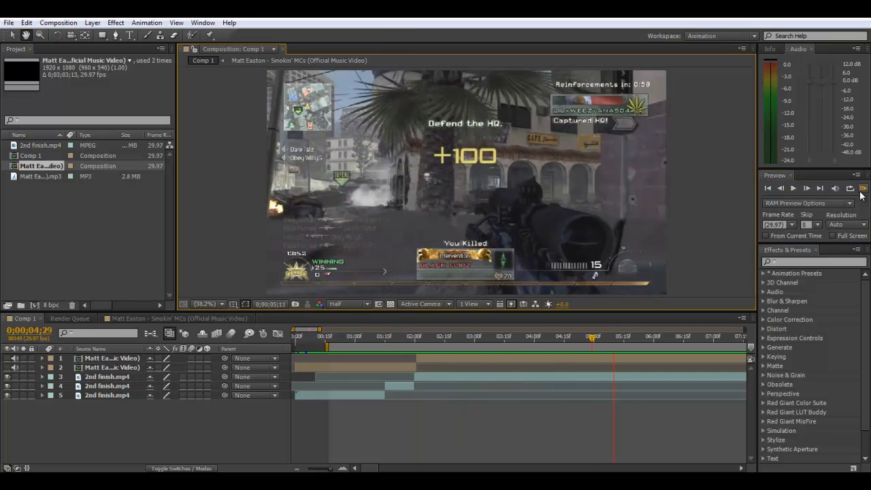
# - Return to 0;00;01;14 and RAM preview Comp 1 again to check the sync with the music
pyautogui.click(324, 470)
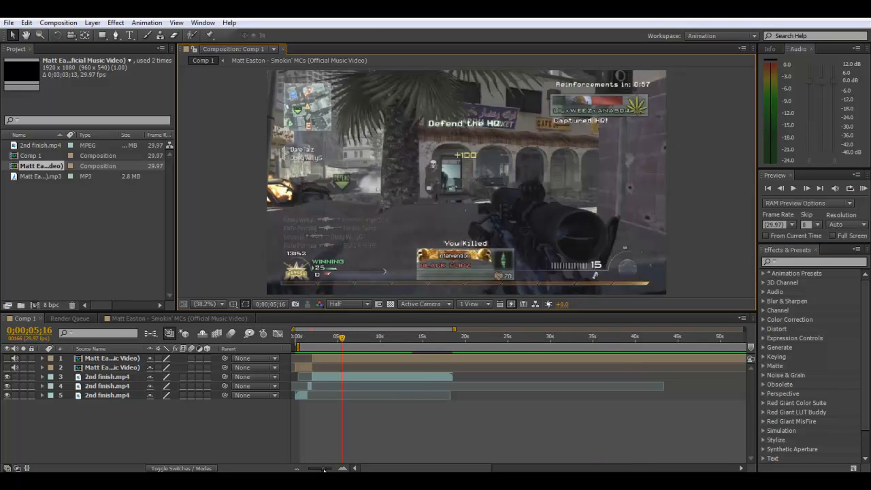
pyautogui.click(308, 340)
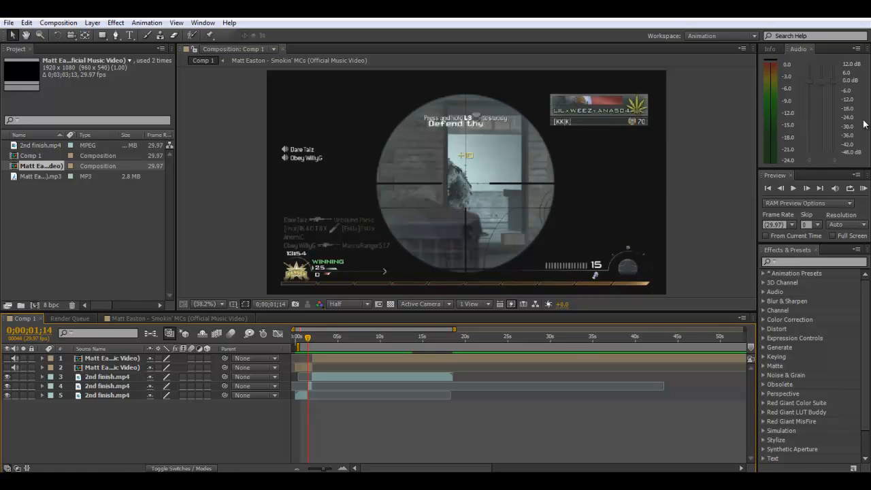
pyautogui.click(862, 189)
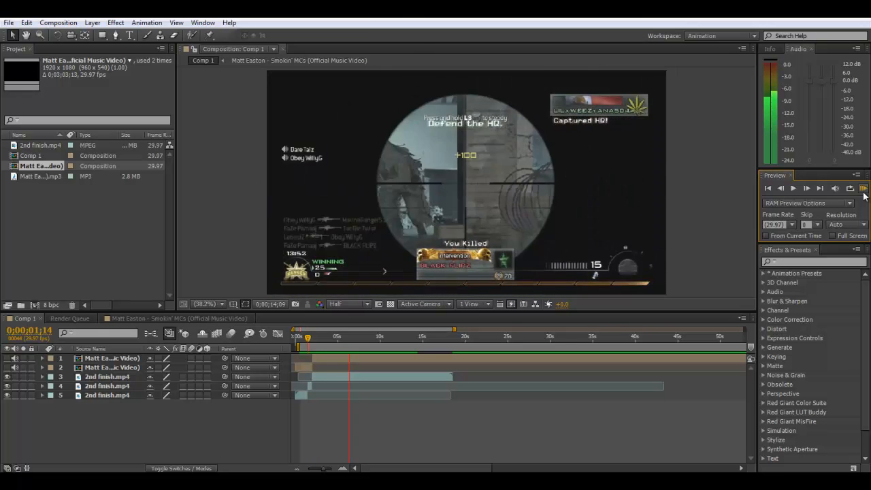
# - Start the work area shortly before 0;00;04;00 and RAM preview the footage leading up to the next gunshot
pyautogui.click(862, 190)
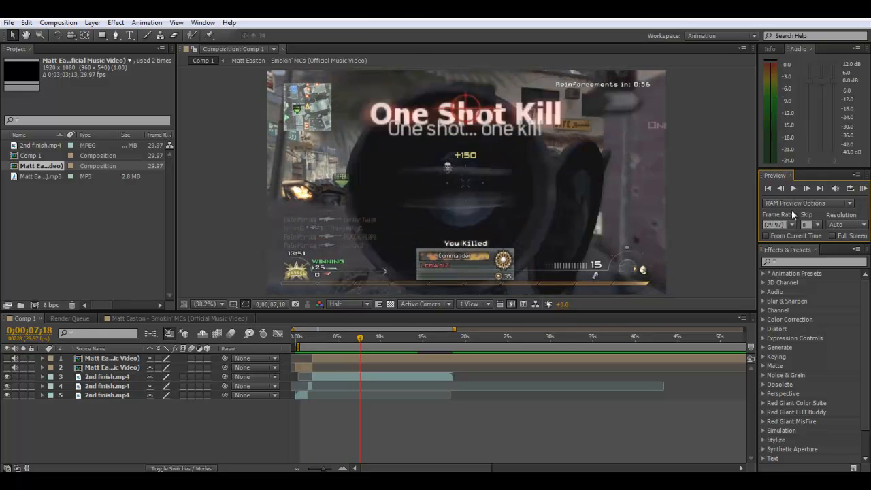
pyautogui.click(349, 343)
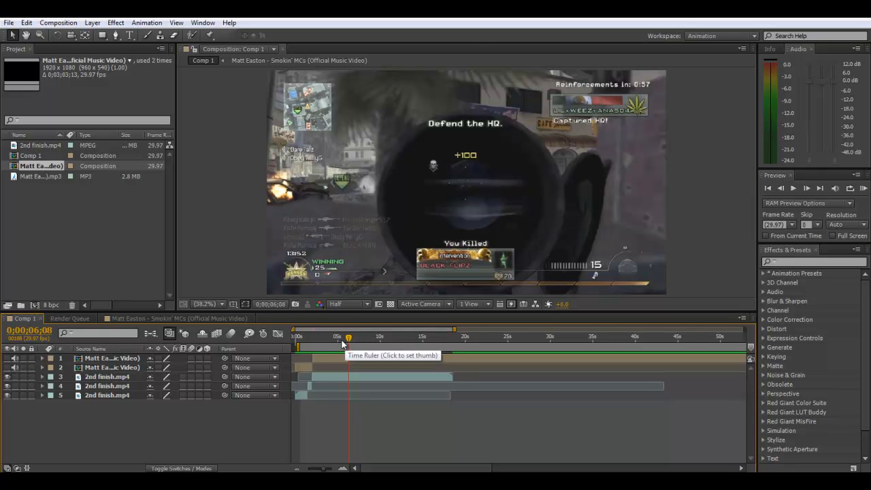
pyautogui.click(341, 345)
pyautogui.moveTo(341, 345); pyautogui.dragTo(327, 347)
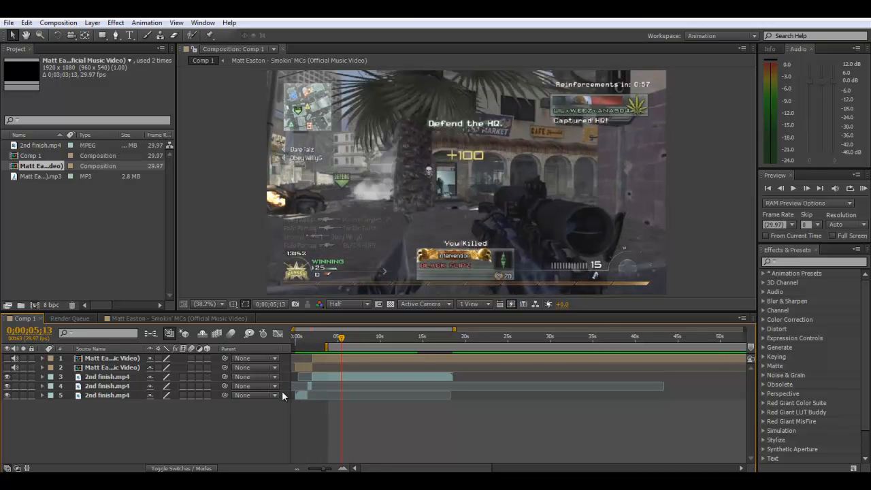
pyautogui.moveTo(334, 338); pyautogui.dragTo(329, 337)
pyautogui.click(863, 189)
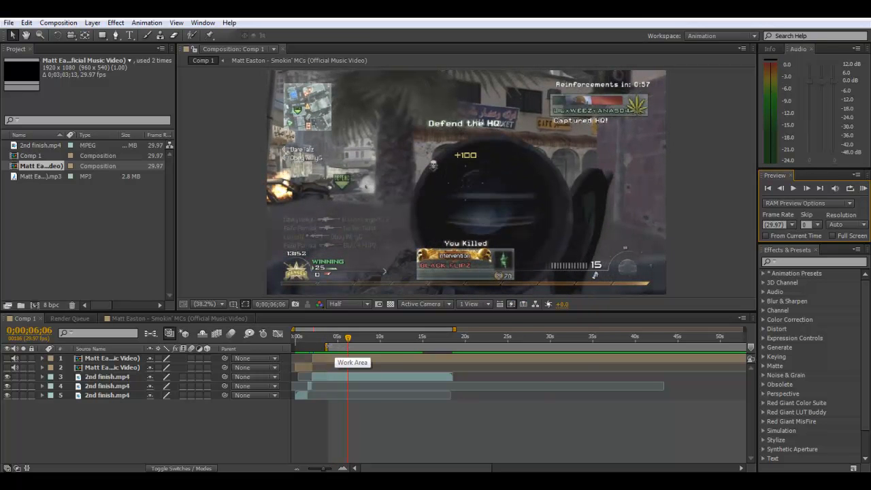
# - Start the work area at 0;00;06;06 and RAM preview from there to locate the beat for the next gunshot
pyautogui.click(323, 449)
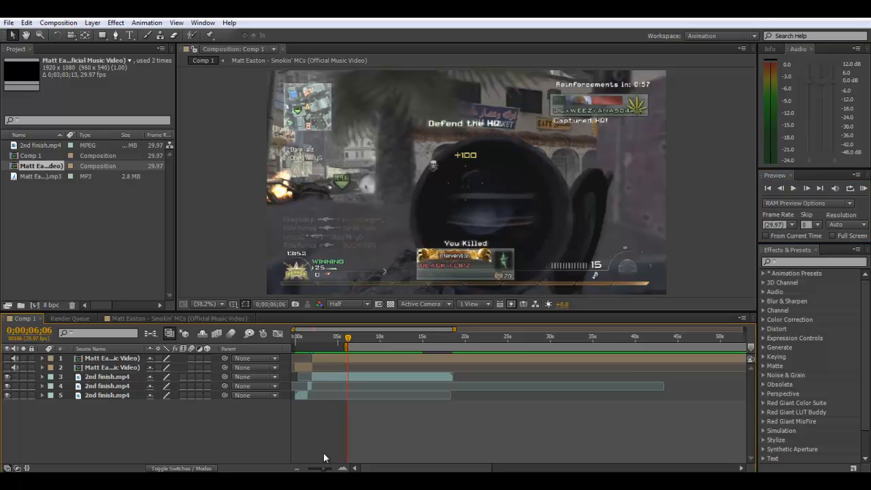
pyautogui.moveTo(326, 470); pyautogui.dragTo(328, 471)
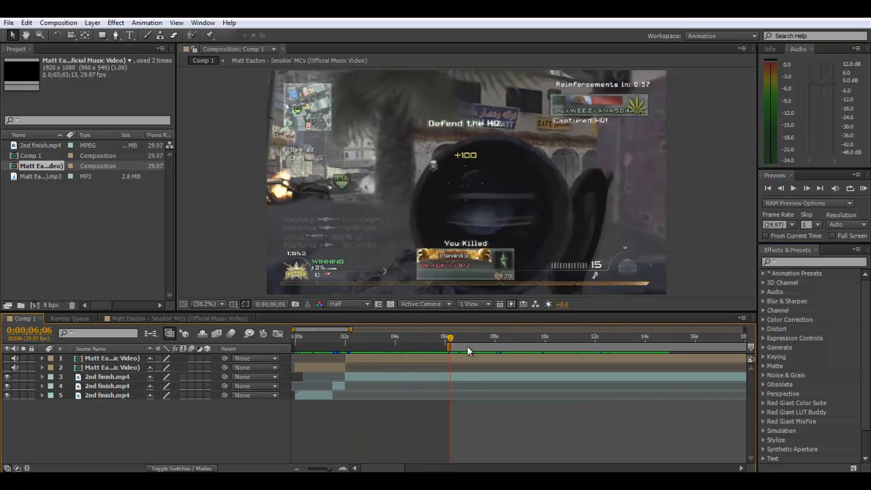
pyautogui.click(450, 358)
pyautogui.click(862, 189)
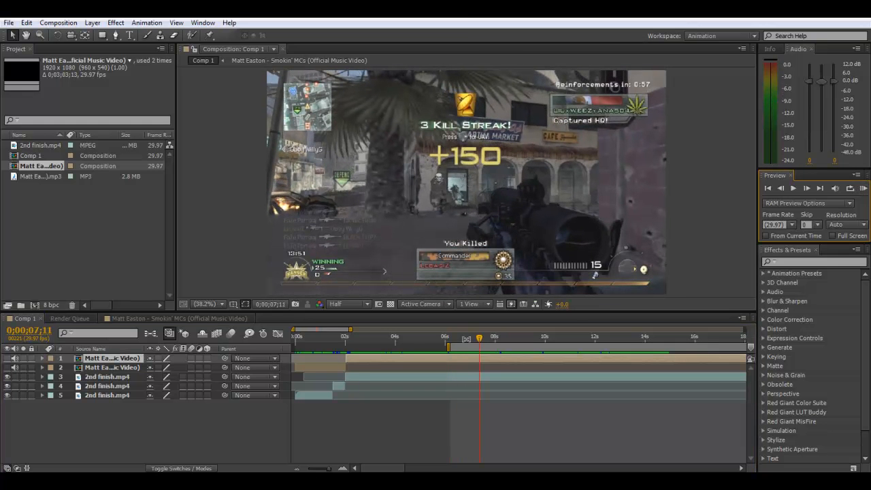
# - RAM preview from slightly before 0;00;06;06 and split the music layer at the beat at 0;00;06;04
pyautogui.click(446, 340)
pyautogui.click(863, 189)
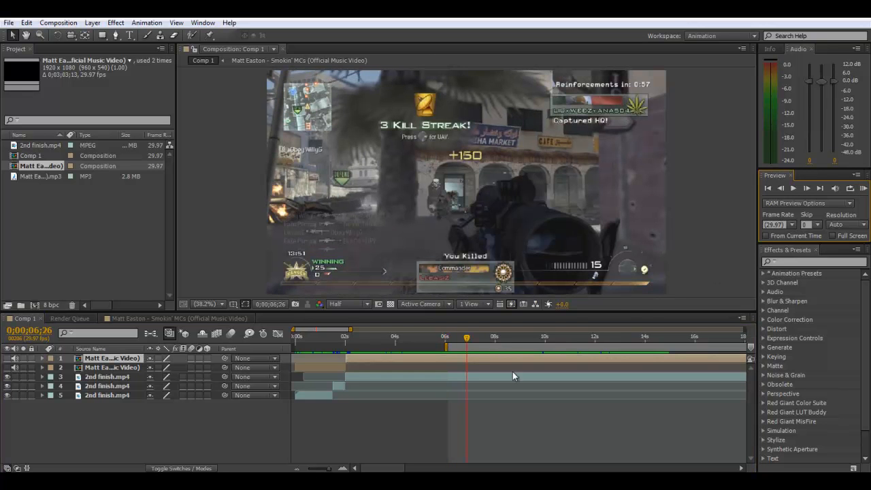
pyautogui.click(449, 332)
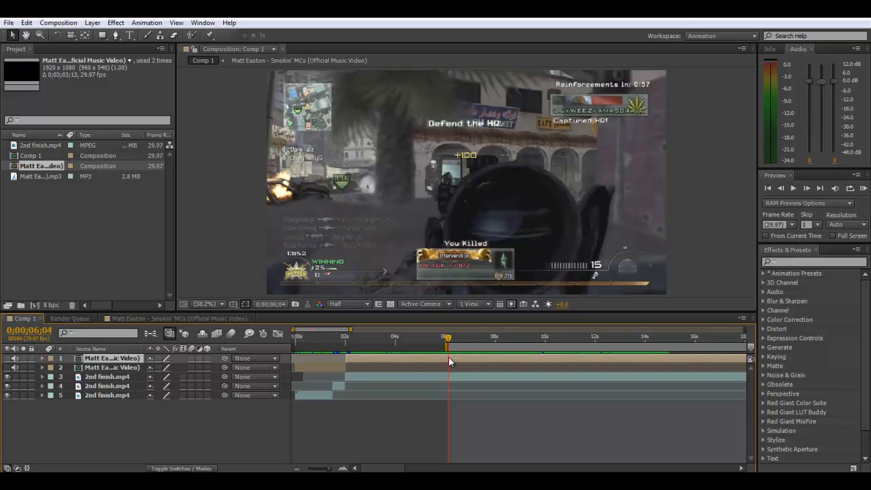
pyautogui.hotkey('ctrl', 'shift', 'd')
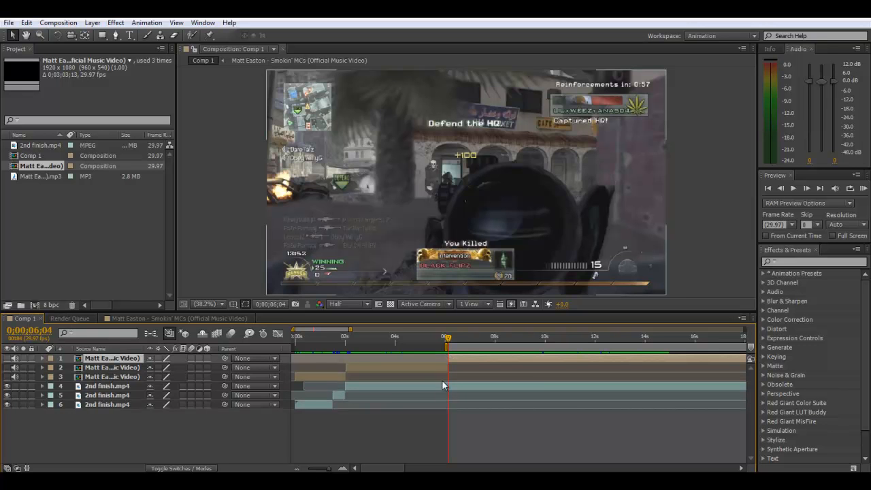
# - Find the gunshot frame at 0;00;06;20 and split the 2nd finish.mp4 footage there
pyautogui.click(426, 336)
pyautogui.moveTo(423, 341); pyautogui.dragTo(460, 348)
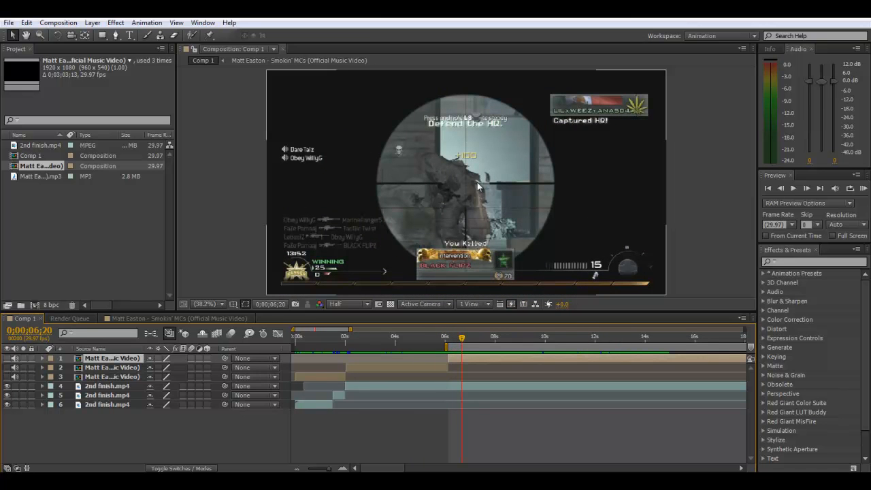
pyautogui.click(460, 386)
pyautogui.hotkey('ctrl', 'shift', 'd')
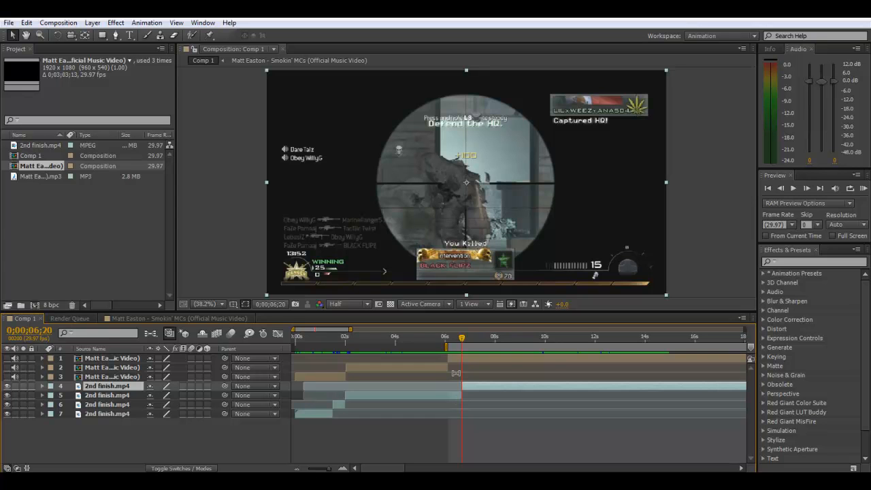
# - Try splitting the footage piece before the gunshot at the music cut at 0;00;06;04, and undo that split
pyautogui.click(449, 343)
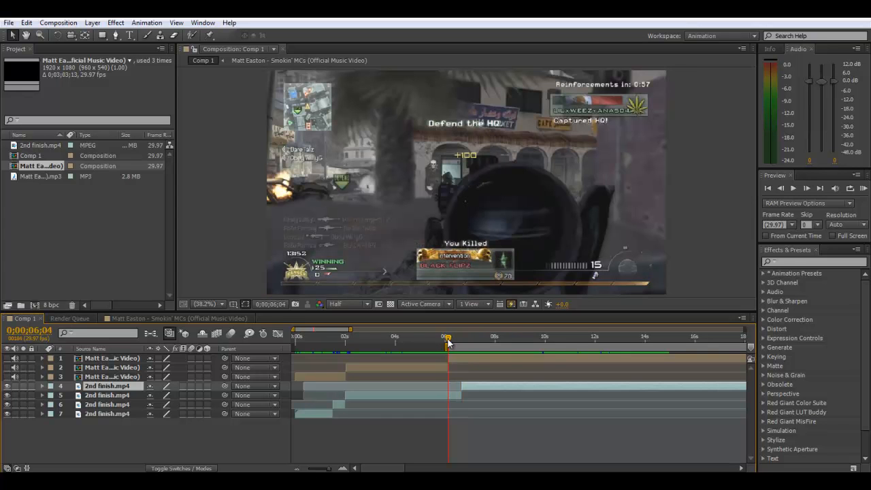
pyautogui.click(449, 395)
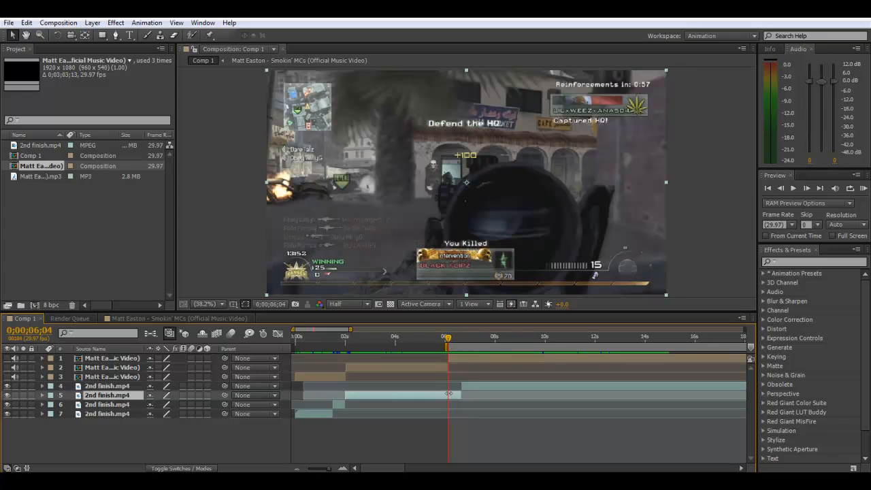
pyautogui.hotkey('ctrl', 'd')
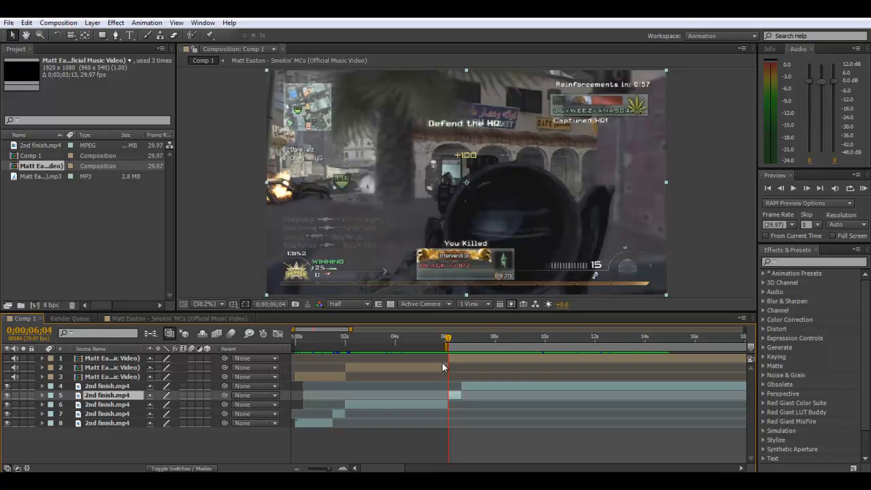
pyautogui.hotkey('ctrl', 'z')
# - Split the footage piece before the gunshot at 0;00;05;17, just ahead of the scope-in
pyautogui.moveTo(439, 345); pyautogui.dragTo(432, 345)
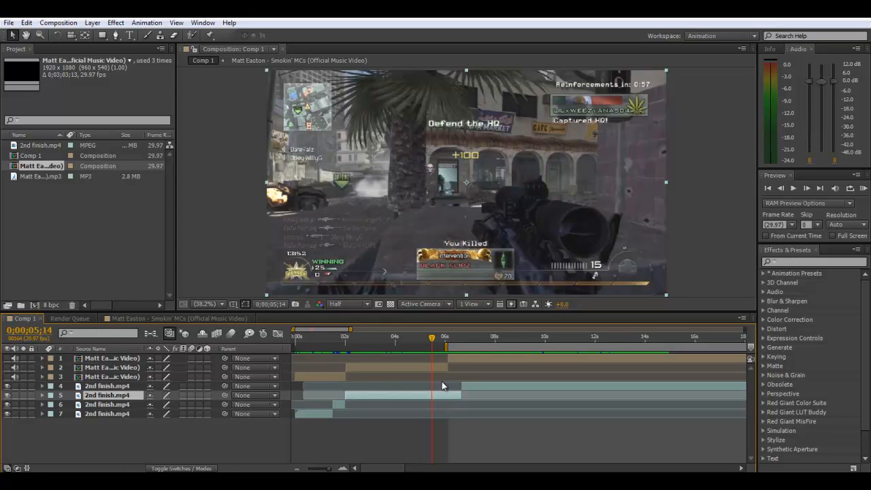
pyautogui.moveTo(428, 340); pyautogui.dragTo(435, 345)
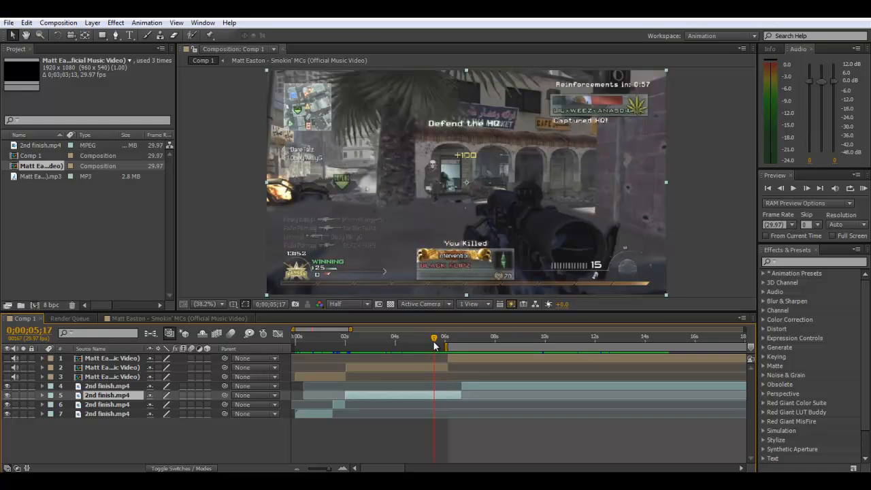
pyautogui.hotkey('ctrl', 'shift', 'd')
# - Set the stretch factor of the short piece before the gunshot to 75%
pyautogui.rightClick(450, 398)
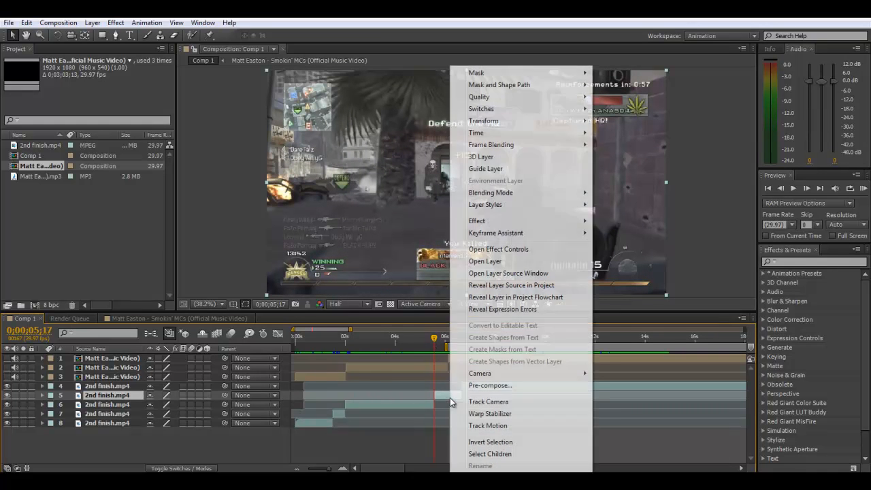
pyautogui.moveTo(506, 131)
pyautogui.click(623, 156)
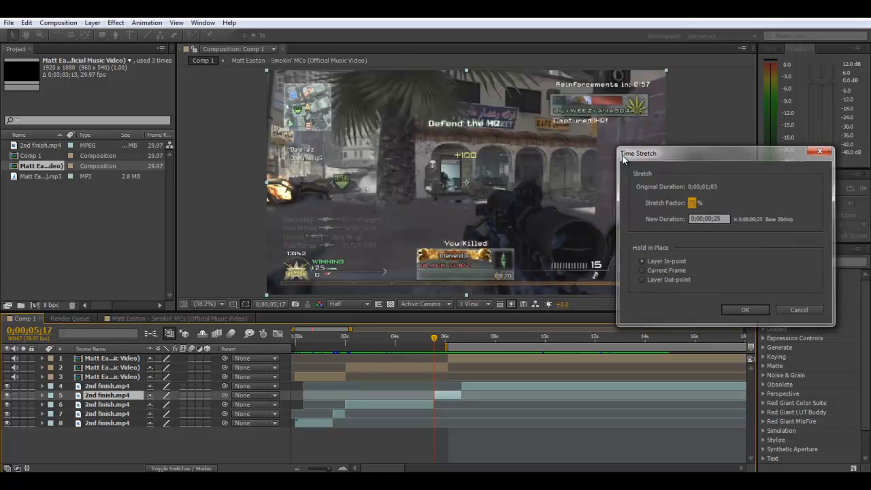
pyautogui.press('Return')
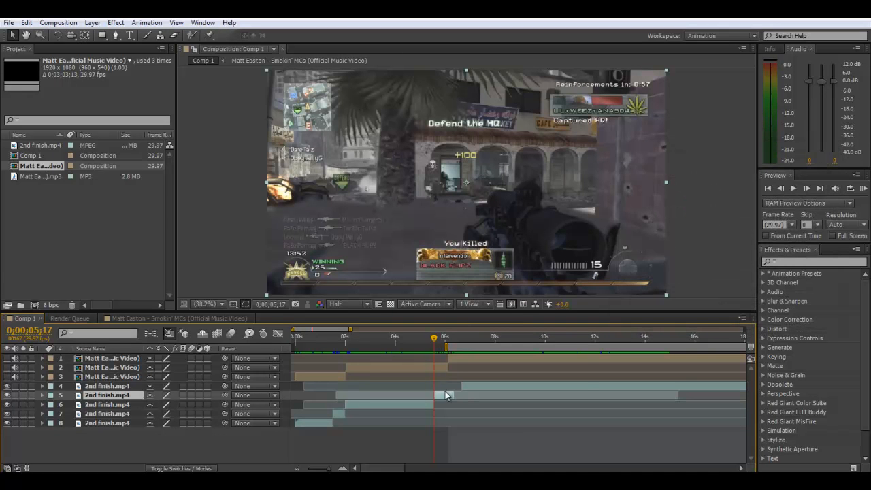
# - Set the stretch factor of the short pre-gunshot piece to 60%, and move the gunshot piece earlier to meet its end
pyautogui.rightClick(446, 394)
pyautogui.moveTo(517, 133)
pyautogui.click(610, 157)
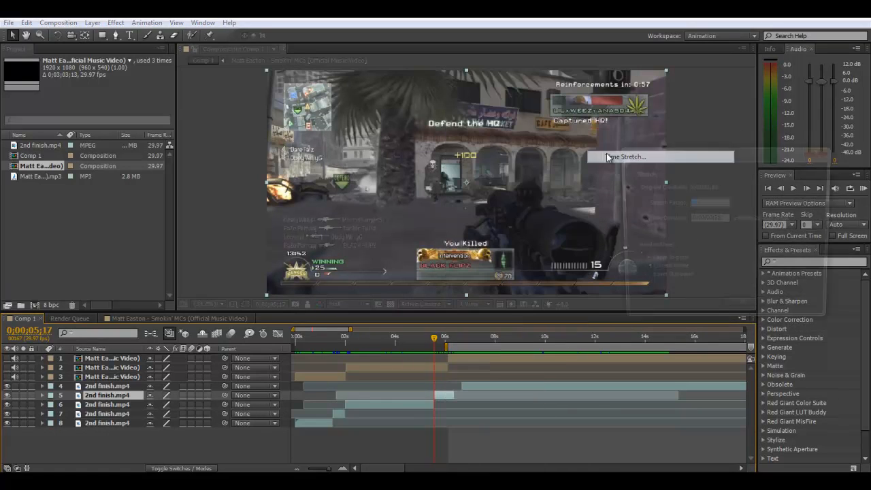
pyautogui.write('60')
pyautogui.press('Return')
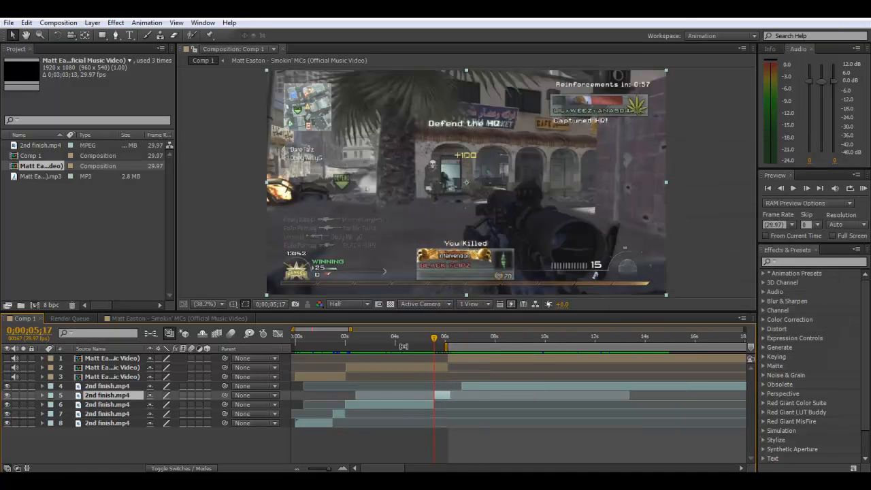
pyautogui.moveTo(474, 387); pyautogui.dragTo(464, 387)
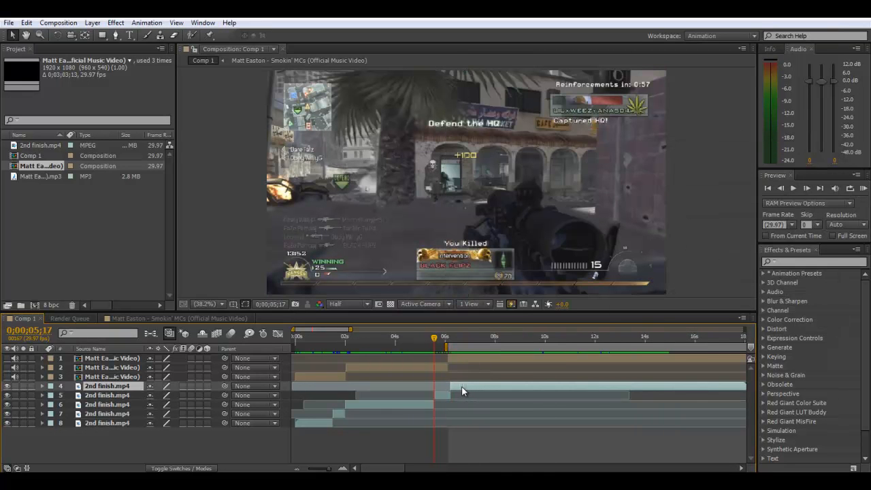
pyautogui.click(447, 338)
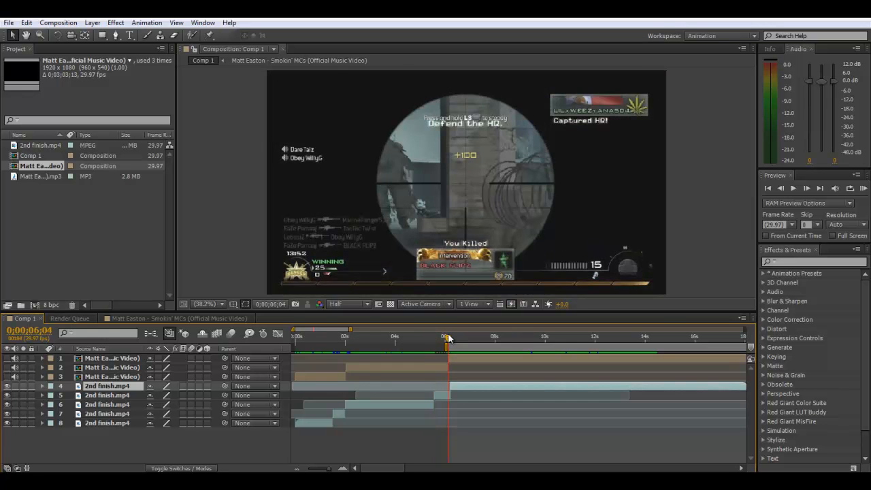
# - Split the preceding 2nd finish.mp4 piece at 0;00;05;07 and set the stretch factor of its short second part to 80%
pyautogui.click(424, 406)
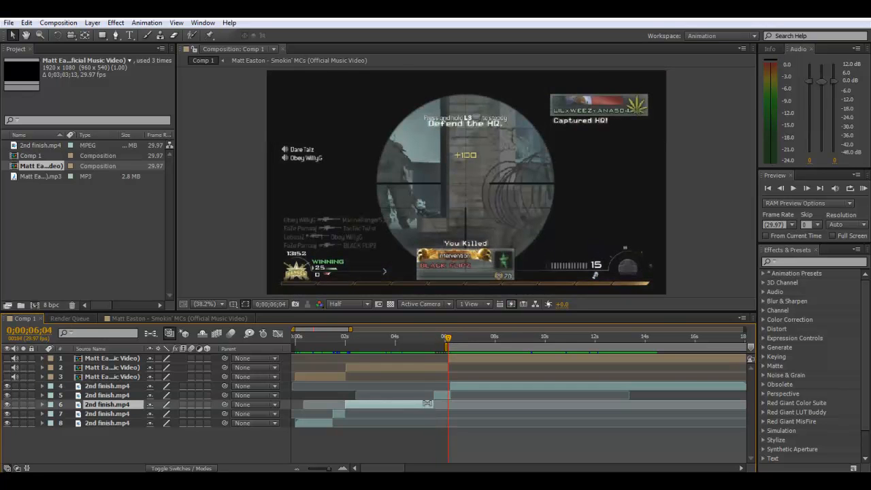
pyautogui.click(424, 336)
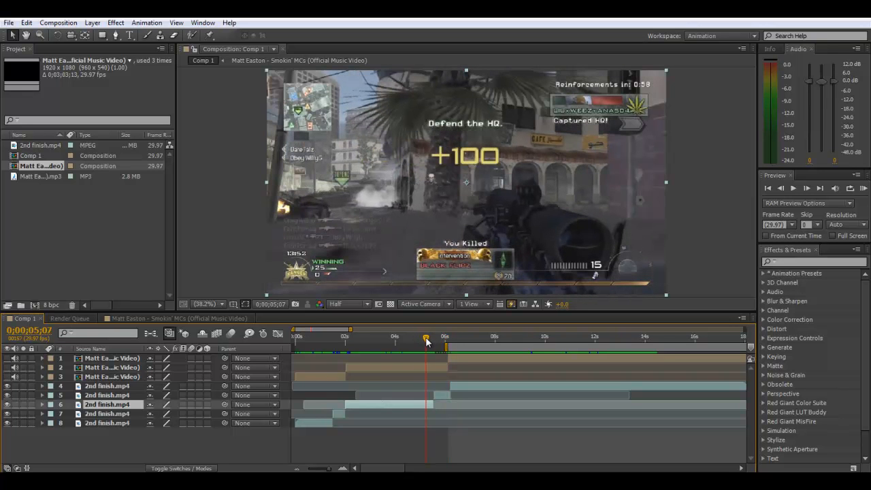
pyautogui.hotkey('ctrl', 'shift', 'd')
pyautogui.rightClick(430, 403)
pyautogui.click(597, 154)
pyautogui.write('80')
pyautogui.press('Return')
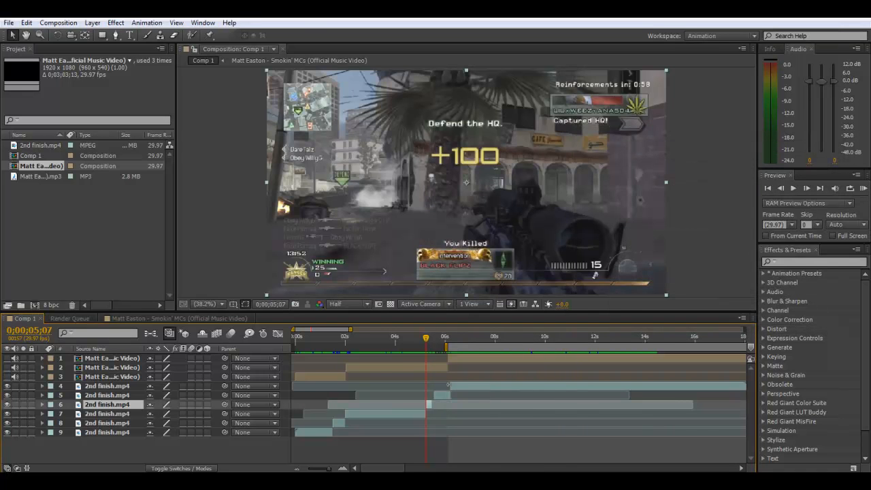
# - Move the two following footage pieces slightly earlier to close the gap, and check the gunshot against the music cut from 0;00;06;03
pyautogui.moveTo(440, 395); pyautogui.dragTo(461, 386)
pyautogui.click(457, 388)
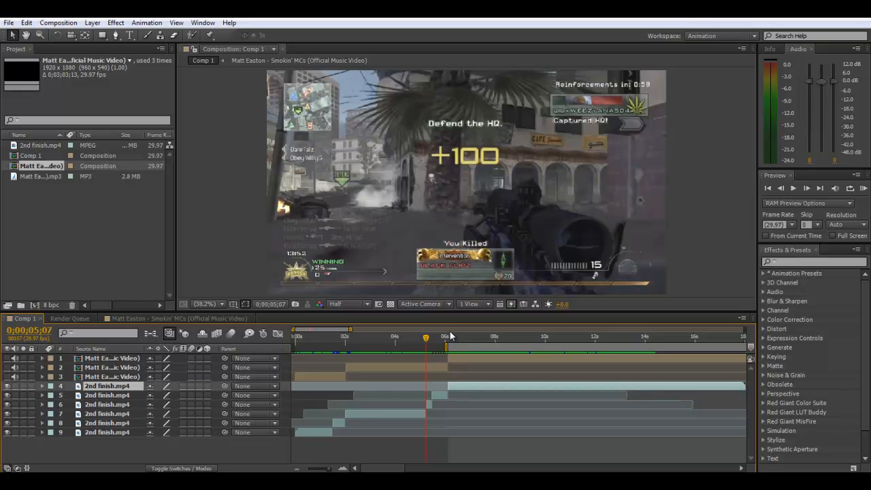
pyautogui.moveTo(448, 336); pyautogui.dragTo(447, 340)
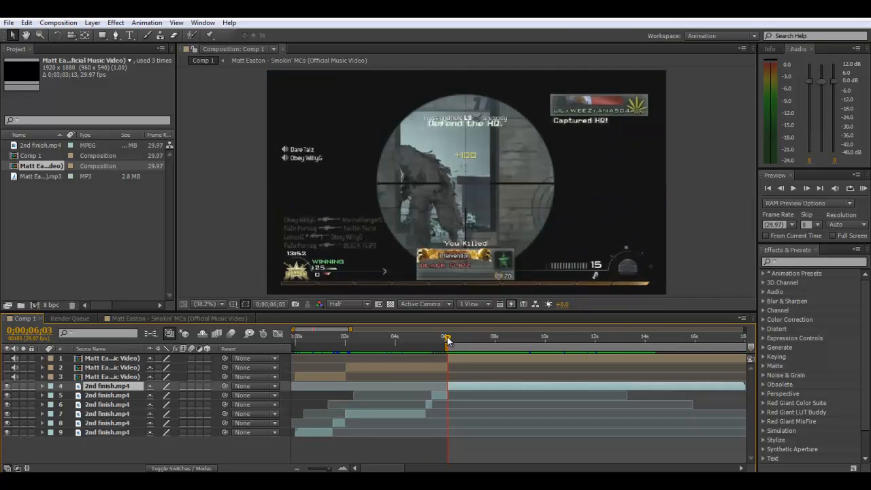
pyautogui.press('space')
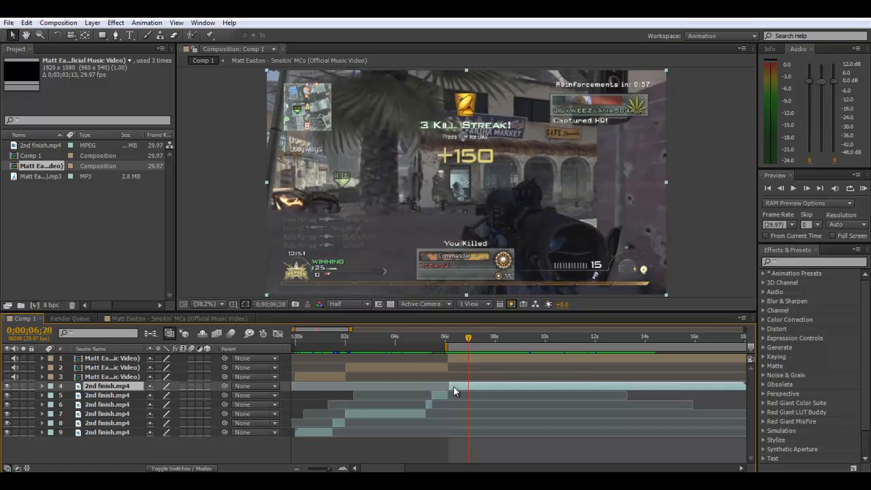
# - Set the stretch factor of the short piece starting at 0;00;05;07 to 85%
pyautogui.rightClick(426, 405)
pyautogui.moveTo(470, 132)
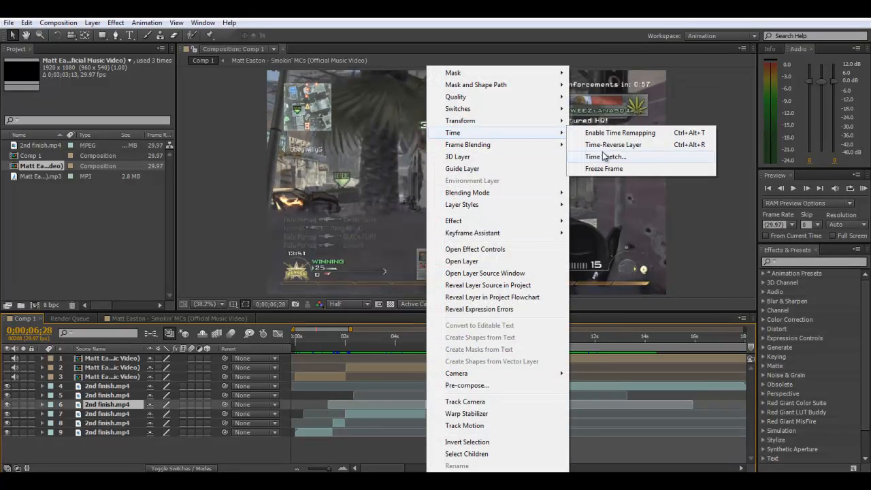
pyautogui.click(603, 156)
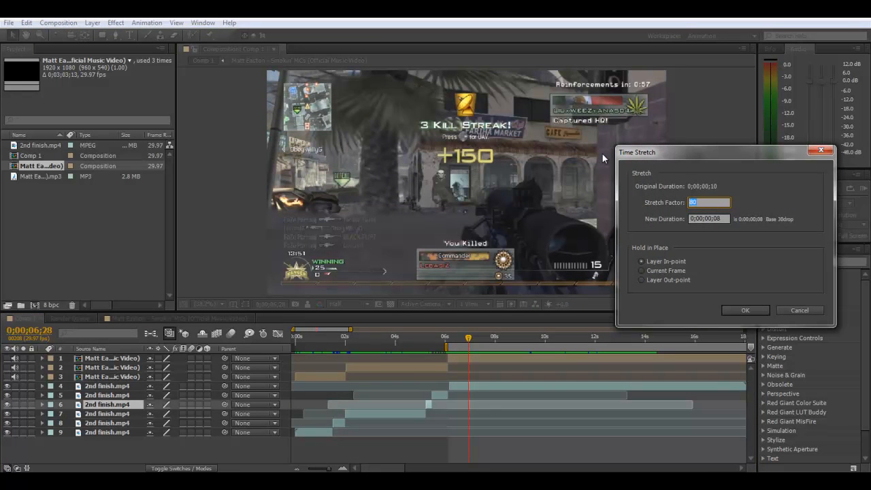
pyautogui.write('85')
pyautogui.press('Return')
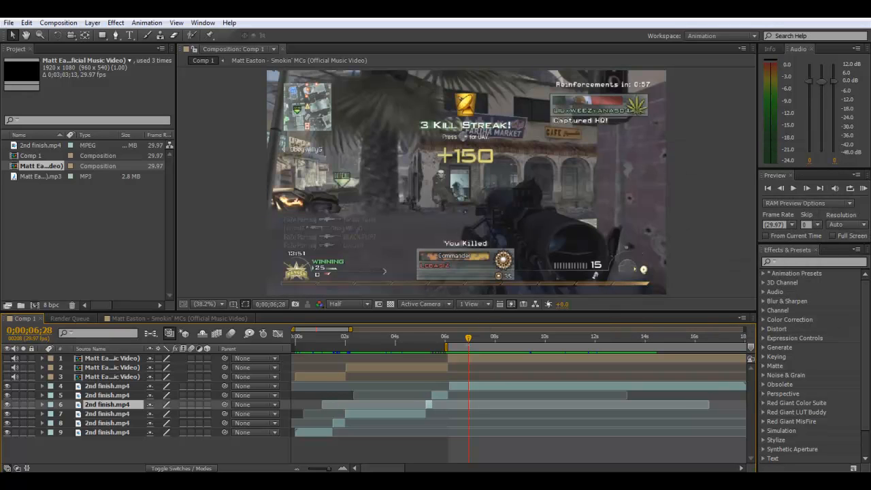
# - Move the 60% stretched piece slightly later so it sits exactly between the 85% piece and the gunshot piece
pyautogui.click(436, 339)
pyautogui.moveTo(327, 469); pyautogui.dragTo(332, 469)
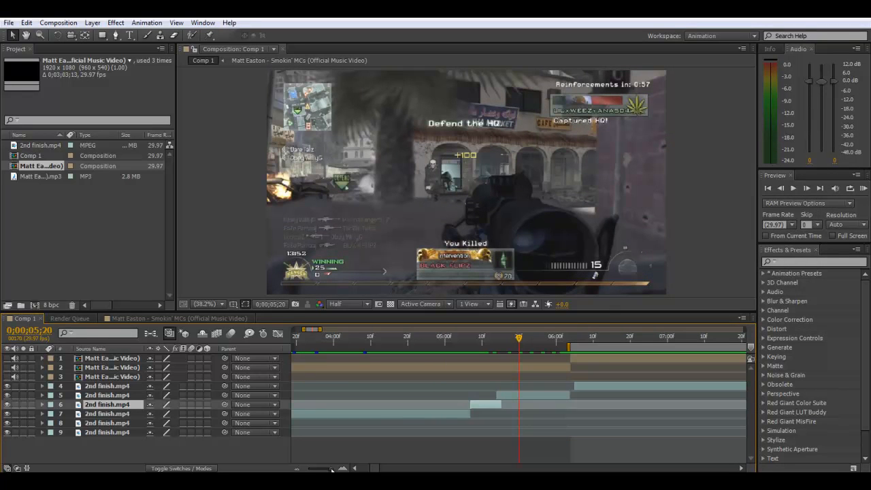
pyautogui.moveTo(508, 396); pyautogui.dragTo(514, 399)
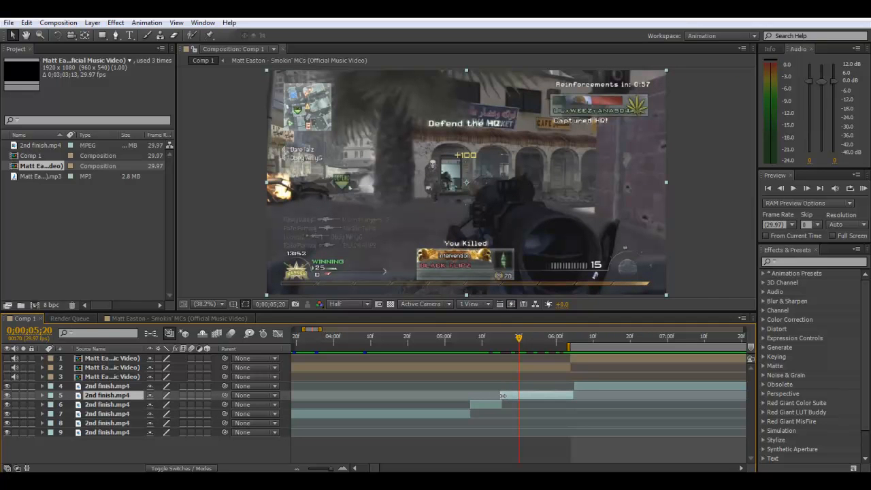
# - Start the work area shortly before 0;00;05;00, ahead of the retimed 2nd finish.mp4 pieces
pyautogui.click(590, 388)
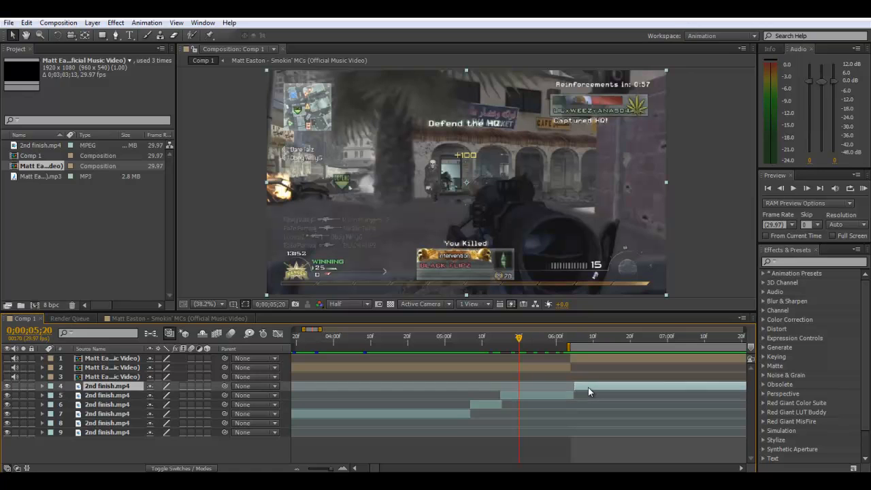
pyautogui.moveTo(588, 387); pyautogui.dragTo(592, 388)
pyautogui.moveTo(569, 345); pyautogui.dragTo(427, 344)
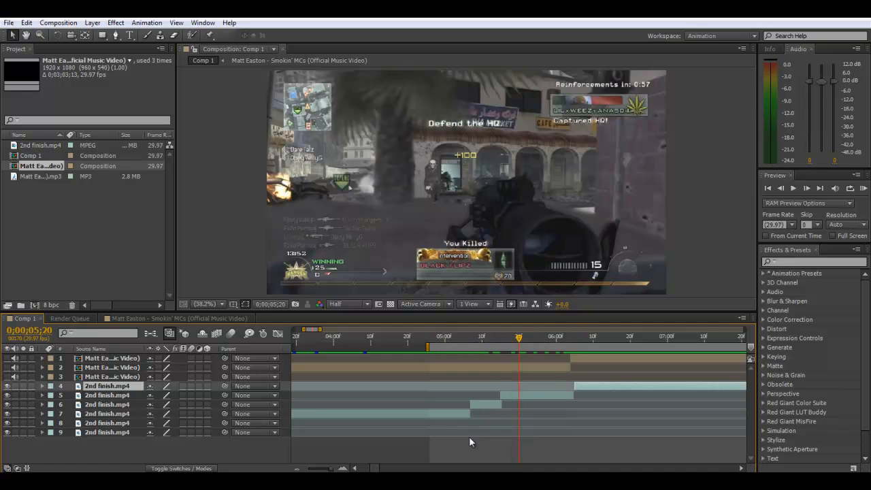
pyautogui.press('pageup')
pyautogui.press('pageup')
pyautogui.press('pageup')
pyautogui.press('pageup')
pyautogui.press('pageup')
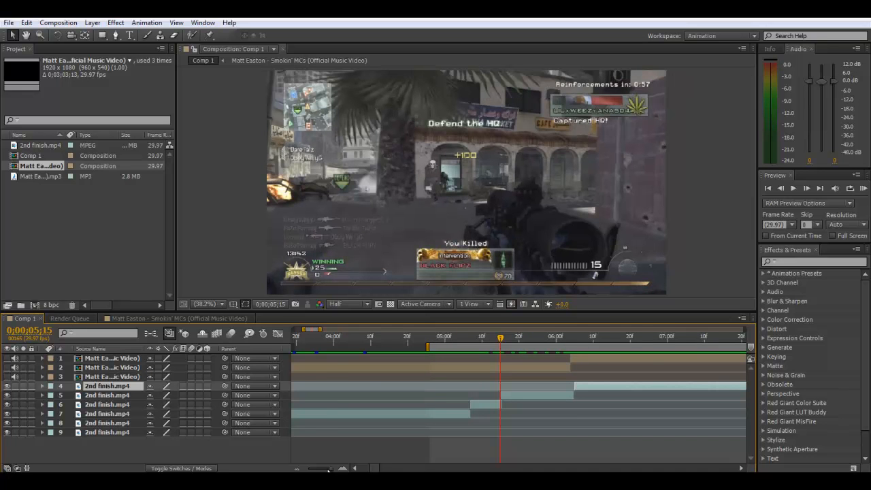
pyautogui.press('-')
pyautogui.press('-')
pyautogui.press('-')
pyautogui.press('-')
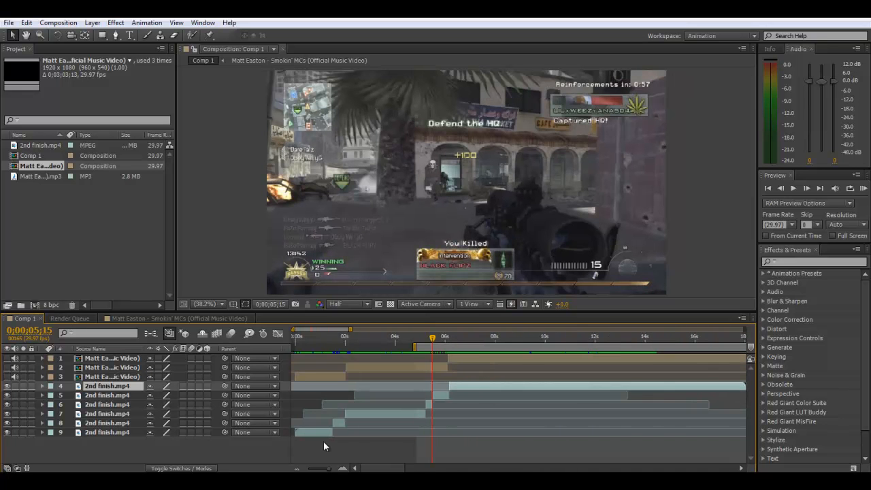
# - RAM preview the retimed footage from just before 0;00;05;00 to check the gunshots against the music
pyautogui.click(419, 340)
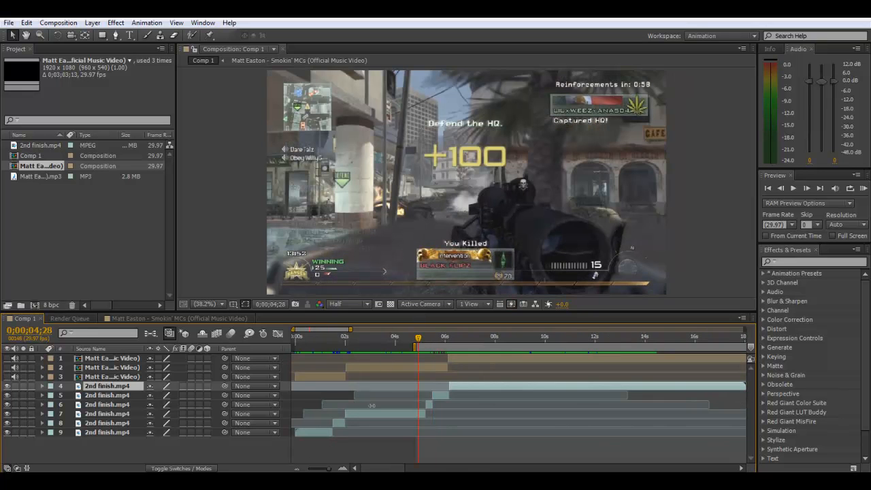
pyautogui.click(322, 468)
pyautogui.moveTo(325, 469); pyautogui.dragTo(329, 469)
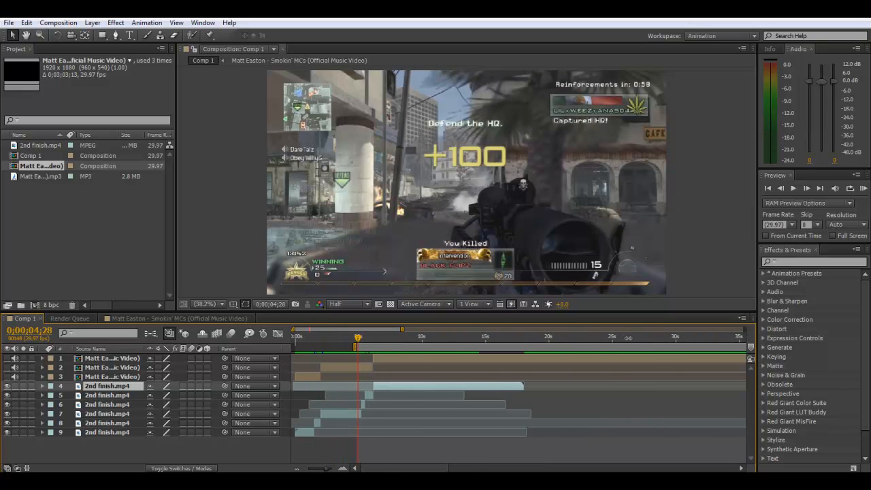
pyautogui.click(544, 443)
pyautogui.click(865, 188)
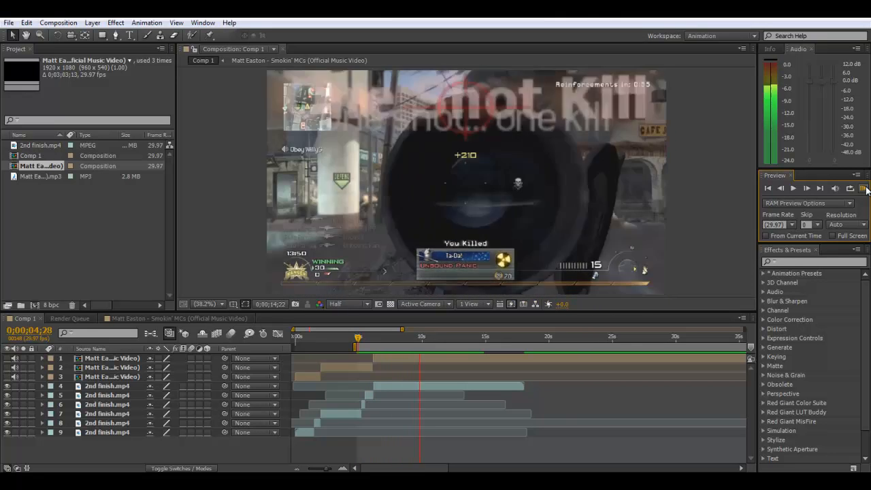
pyautogui.click(863, 189)
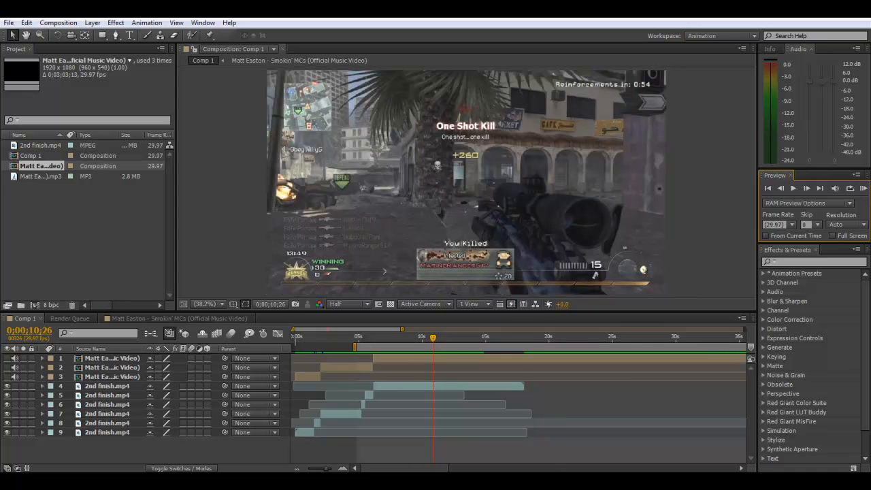
# - Extend the work area back to the start of Comp 1, RAM preview the whole edit, and return the playhead to 0;00;00;00
pyautogui.click(487, 481)
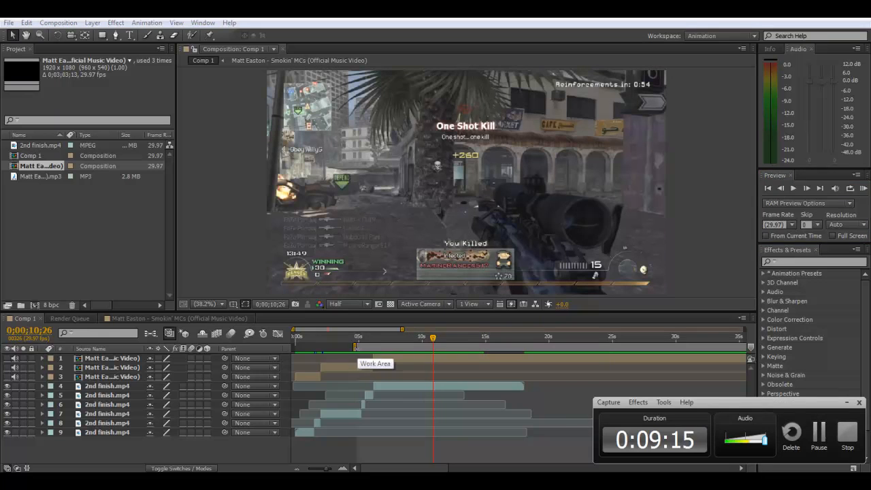
pyautogui.moveTo(354, 346); pyautogui.dragTo(271, 349)
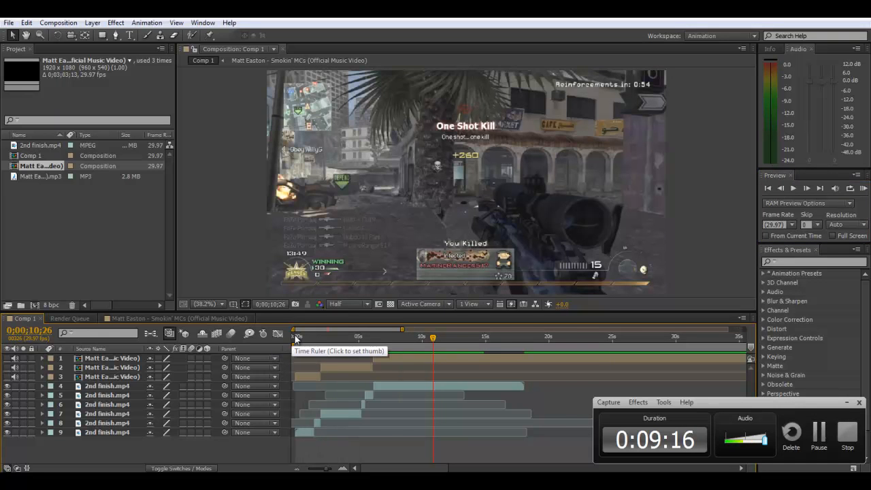
pyautogui.click(295, 336)
pyautogui.click(863, 188)
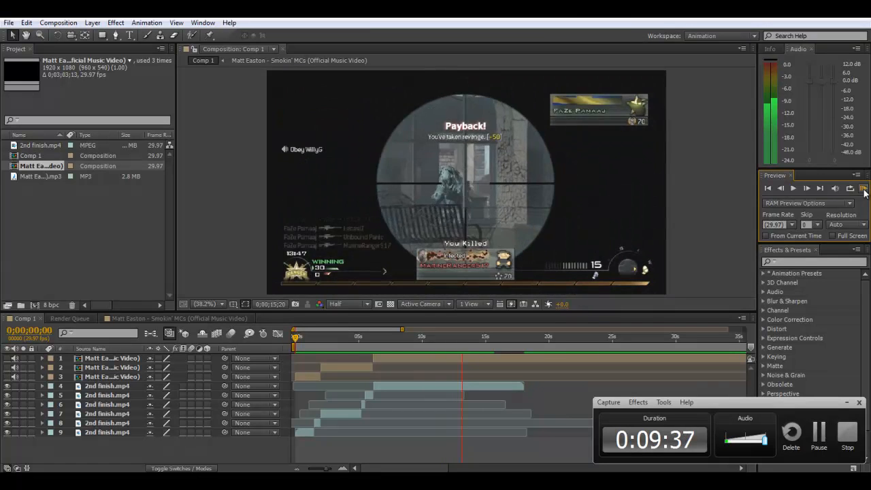
pyautogui.click(864, 190)
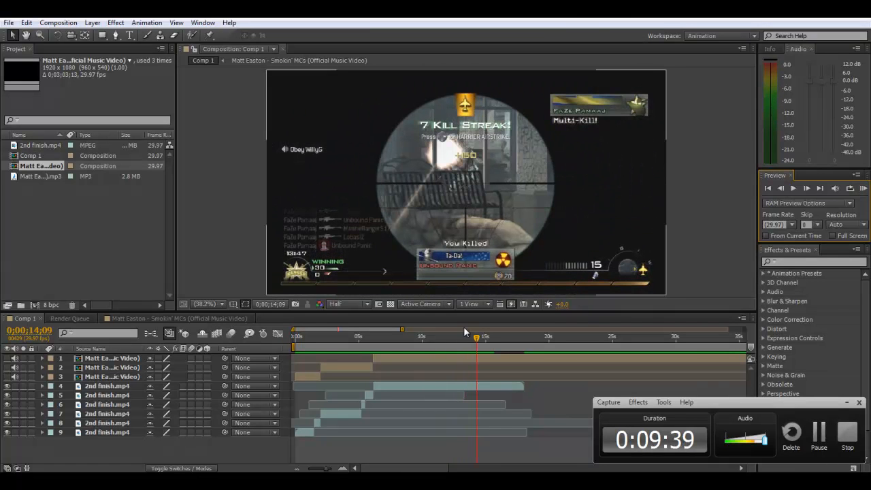
pyautogui.click(293, 337)
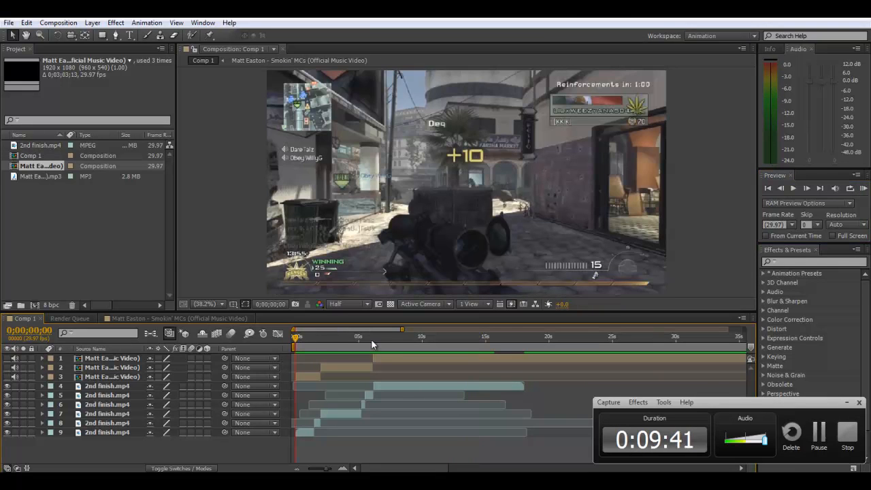